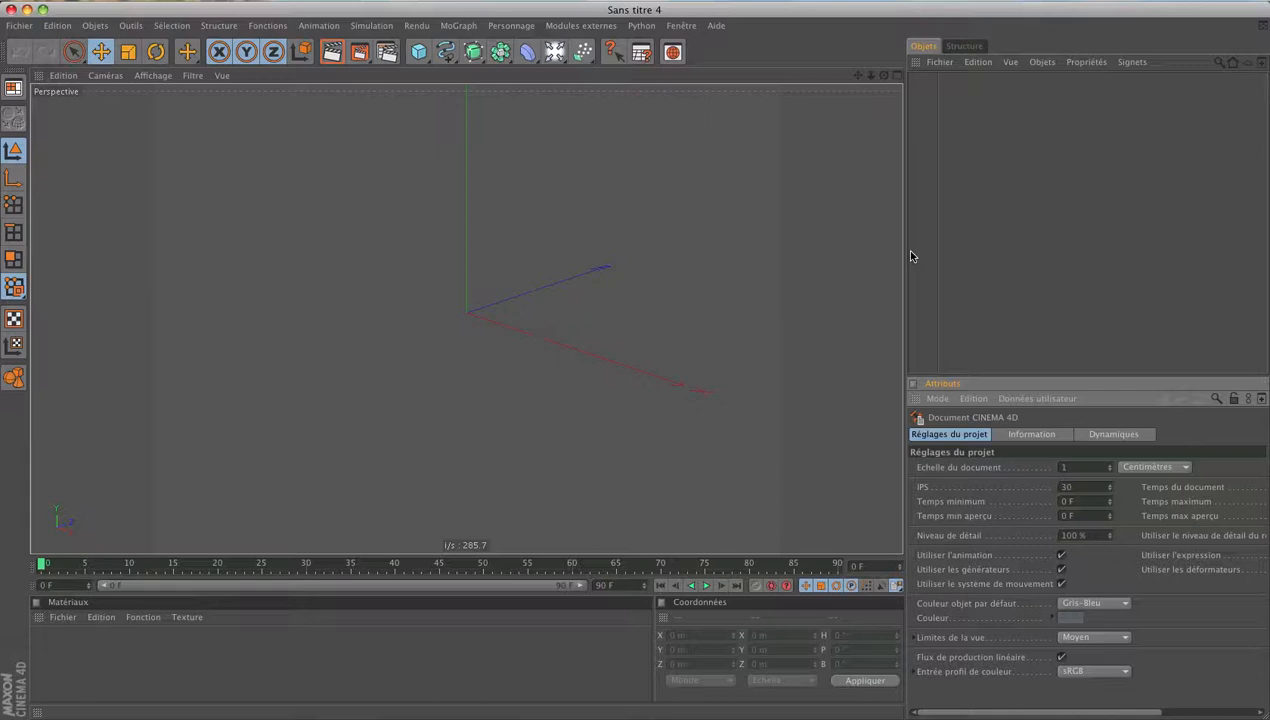
Step: Add a cube primitive to the empty scene
{"action": "left_click", "coordinate": [413, 55]}
{"action": "left_click", "coordinate": [413, 55]}
{"action": "left_click", "coordinate": [416, 54]}
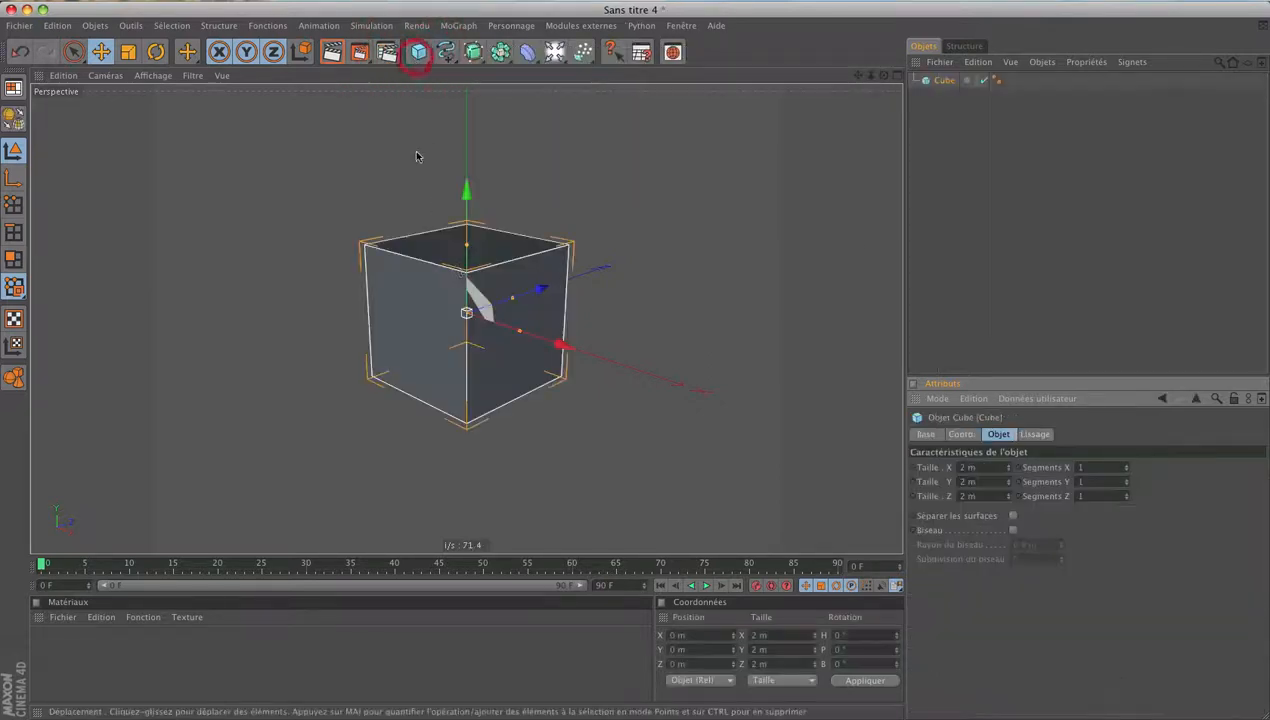
Step: Create a new material and set its colour to pure red (R 255, V 0, B 0)
{"action": "double_click", "coordinate": [59, 654]}
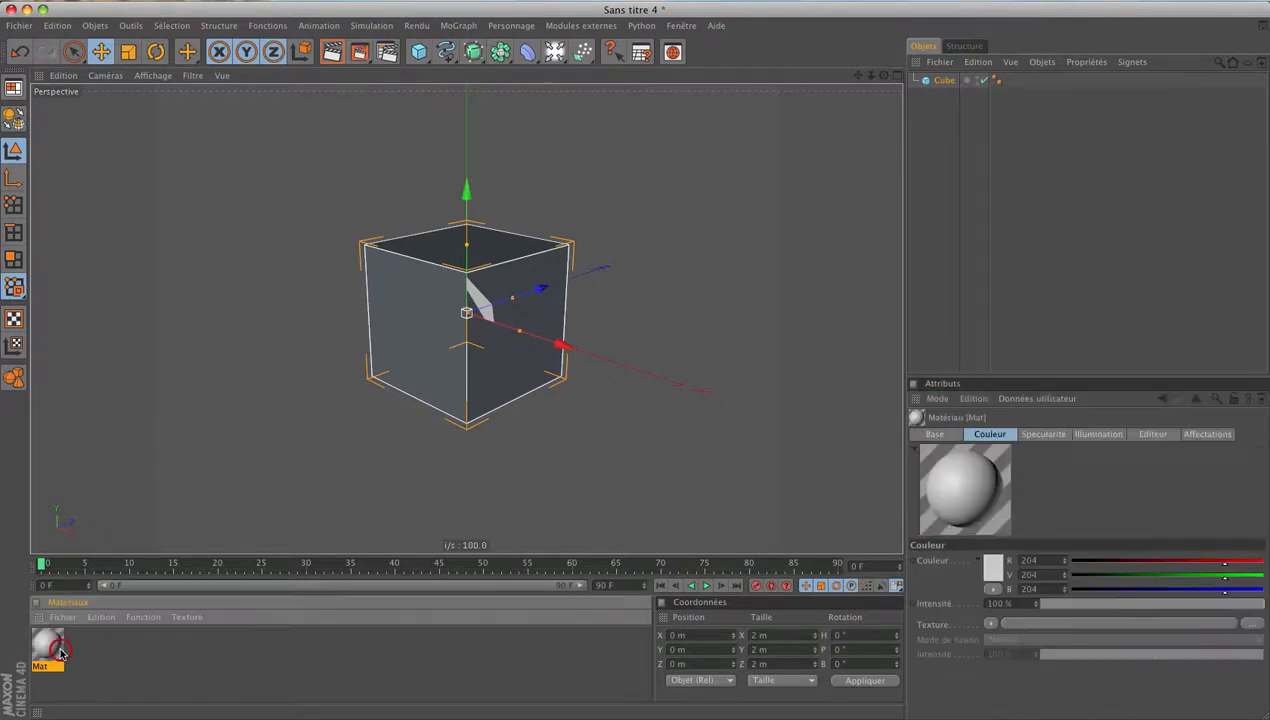
{"action": "double_click", "coordinate": [60, 650]}
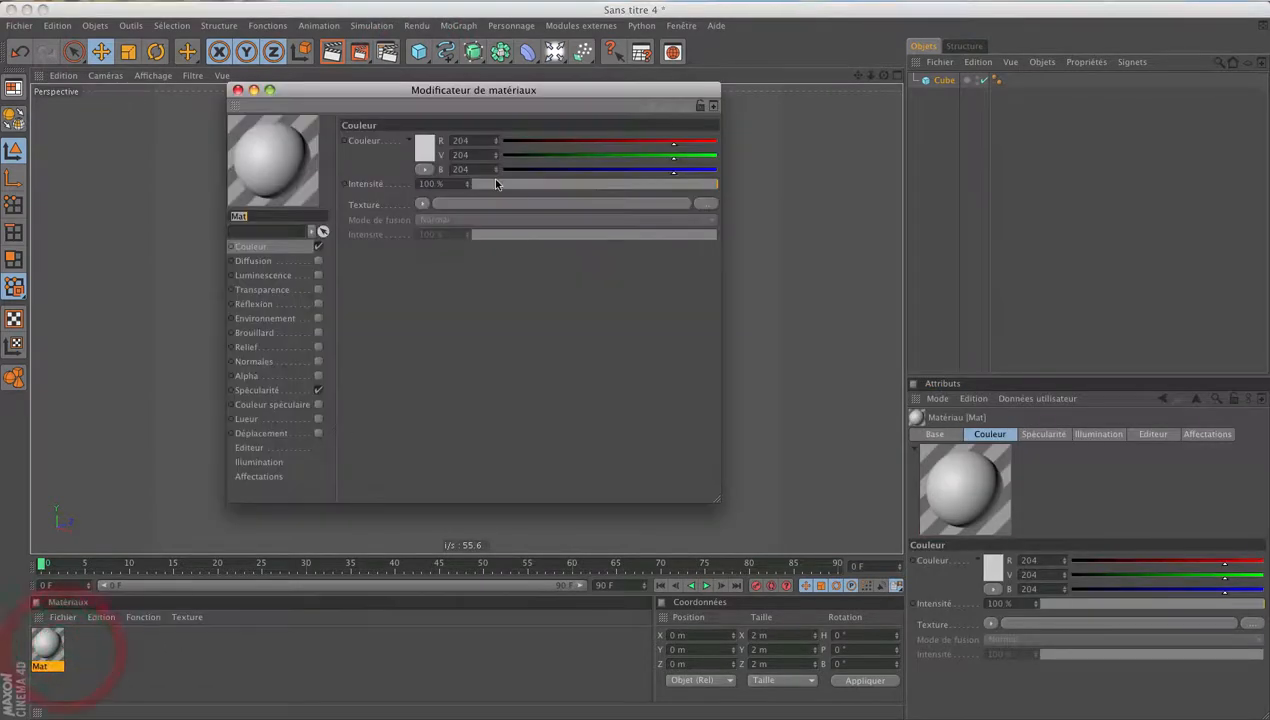
{"action": "left_click_drag", "start_coordinate": [674, 148], "coordinate": [482, 176]}
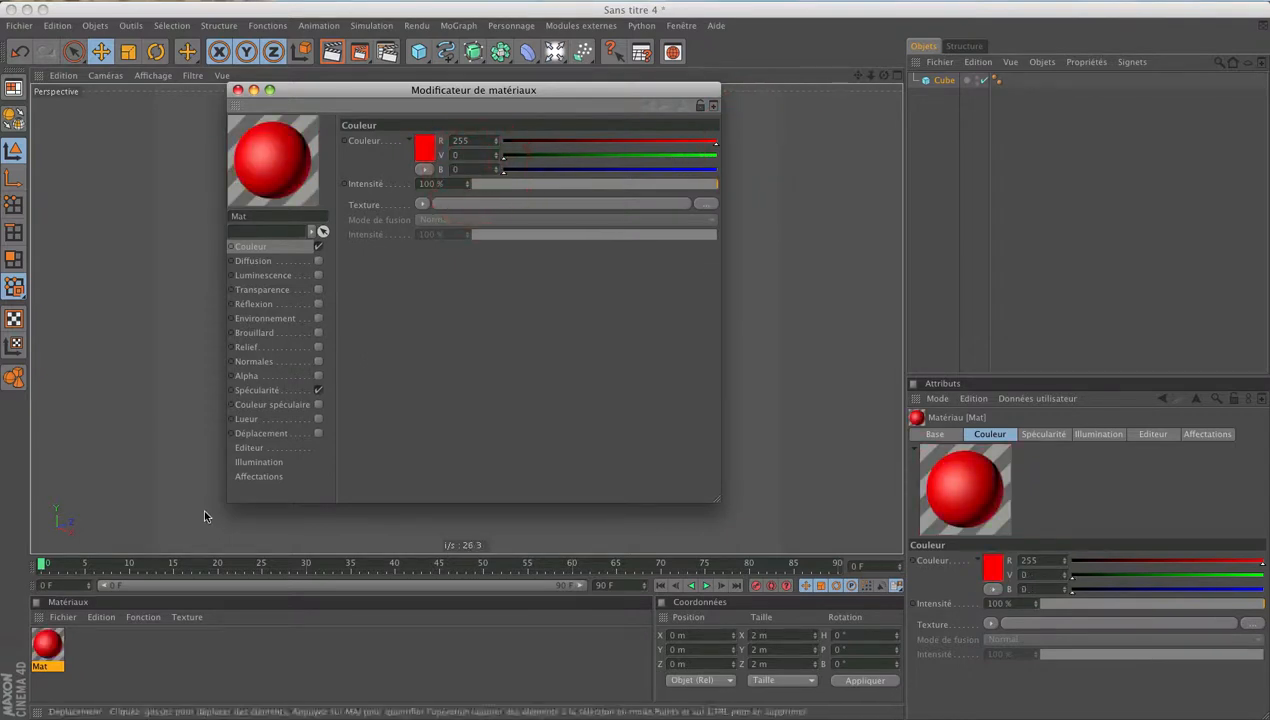
Step: Make two copies of the red material, coloured pure green (0, 255, 0) and pure blue (0, 0, 255)
{"action": "left_click_drag", "start_coordinate": [112, 654], "coordinate": [134, 646], "text": "ctrl"}
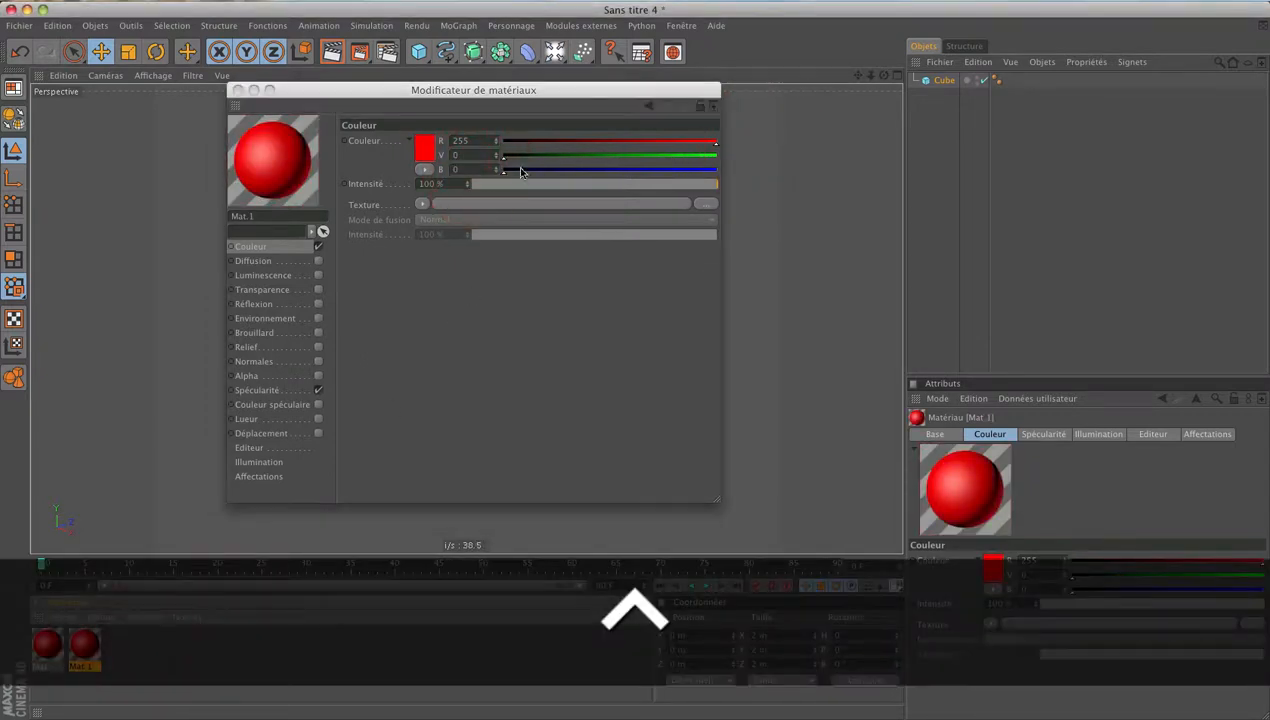
{"action": "left_click_drag", "start_coordinate": [510, 158], "coordinate": [490, 141]}
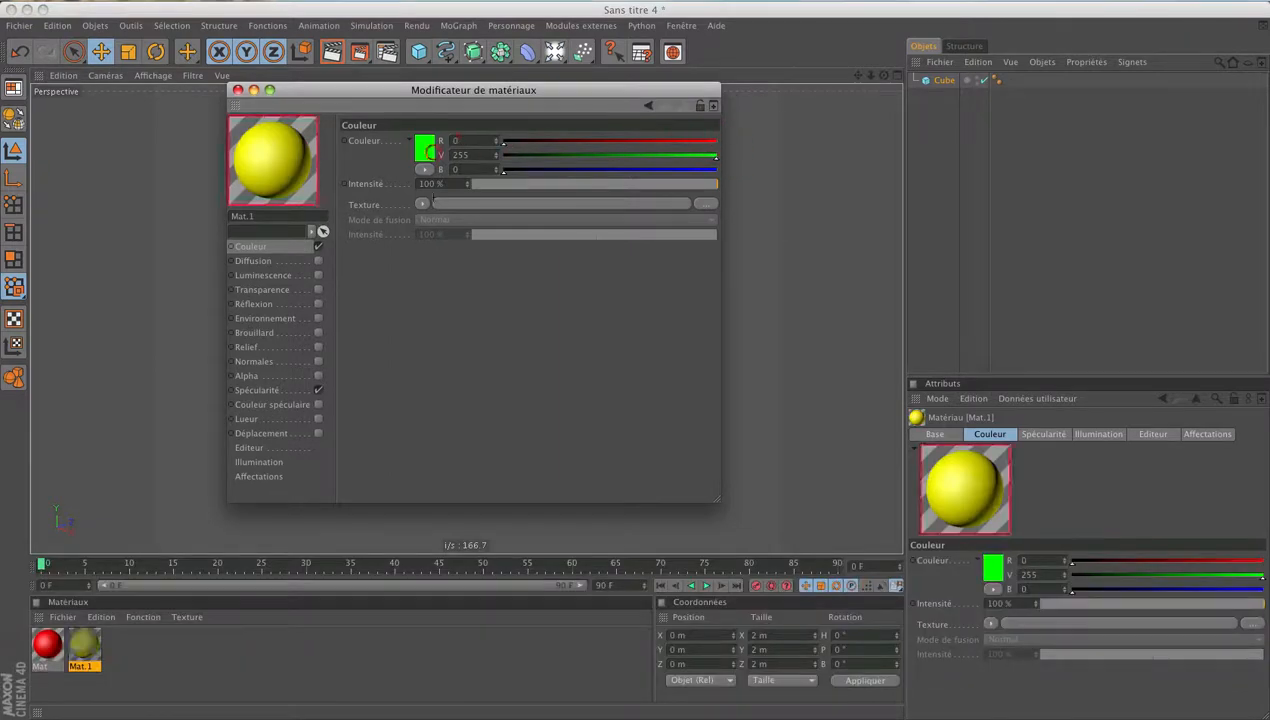
{"action": "left_click_drag", "start_coordinate": [84, 647], "coordinate": [120, 647], "text": "ctrl"}
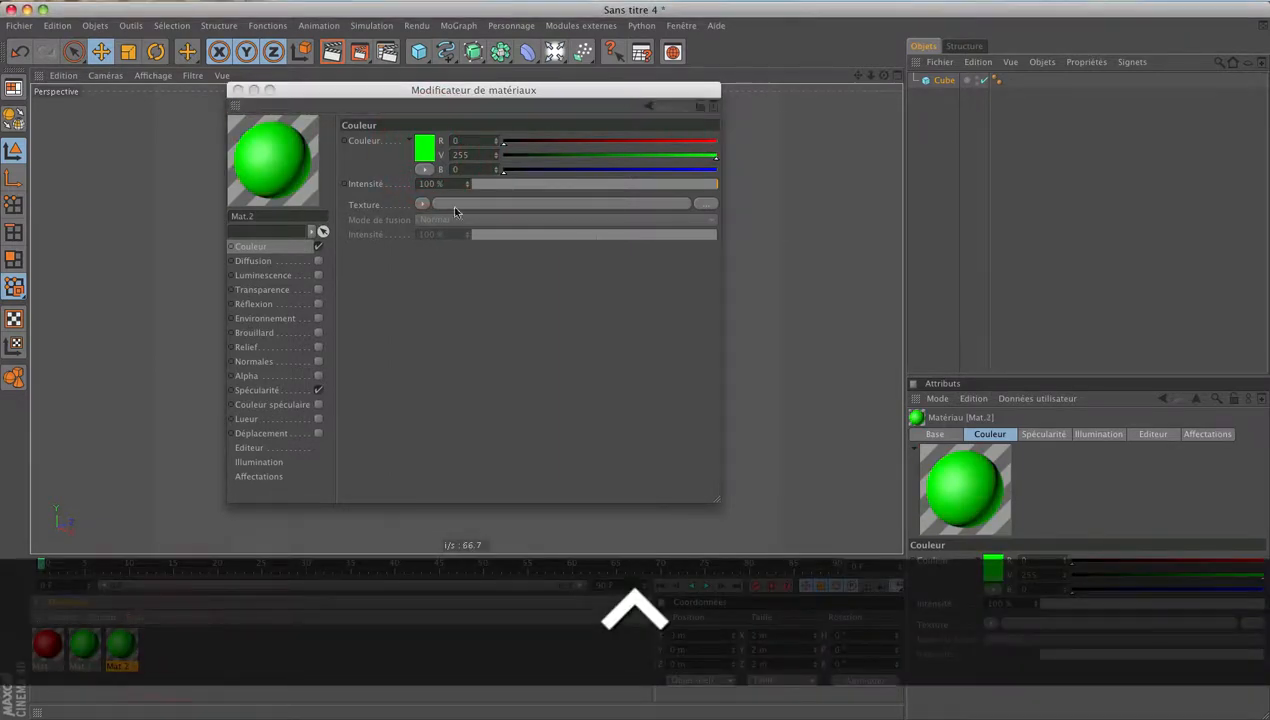
{"action": "left_click_drag", "start_coordinate": [600, 155], "coordinate": [740, 166]}
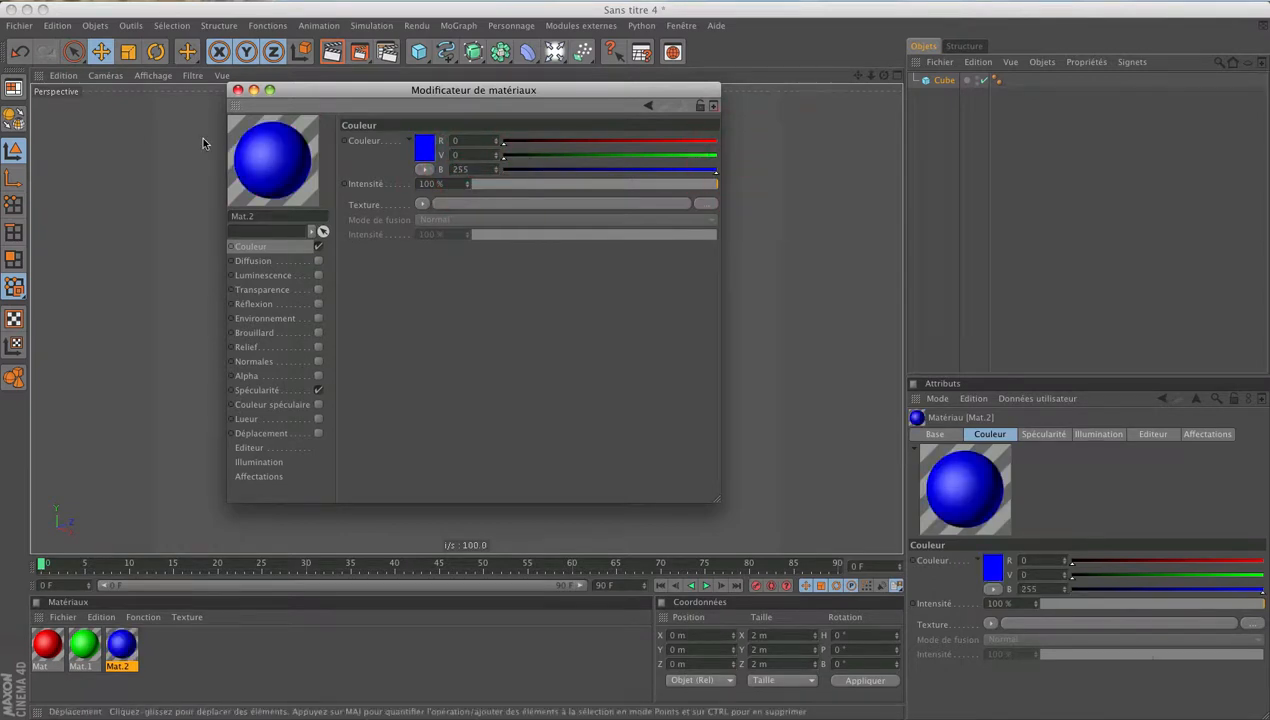
{"action": "left_click", "coordinate": [238, 90]}
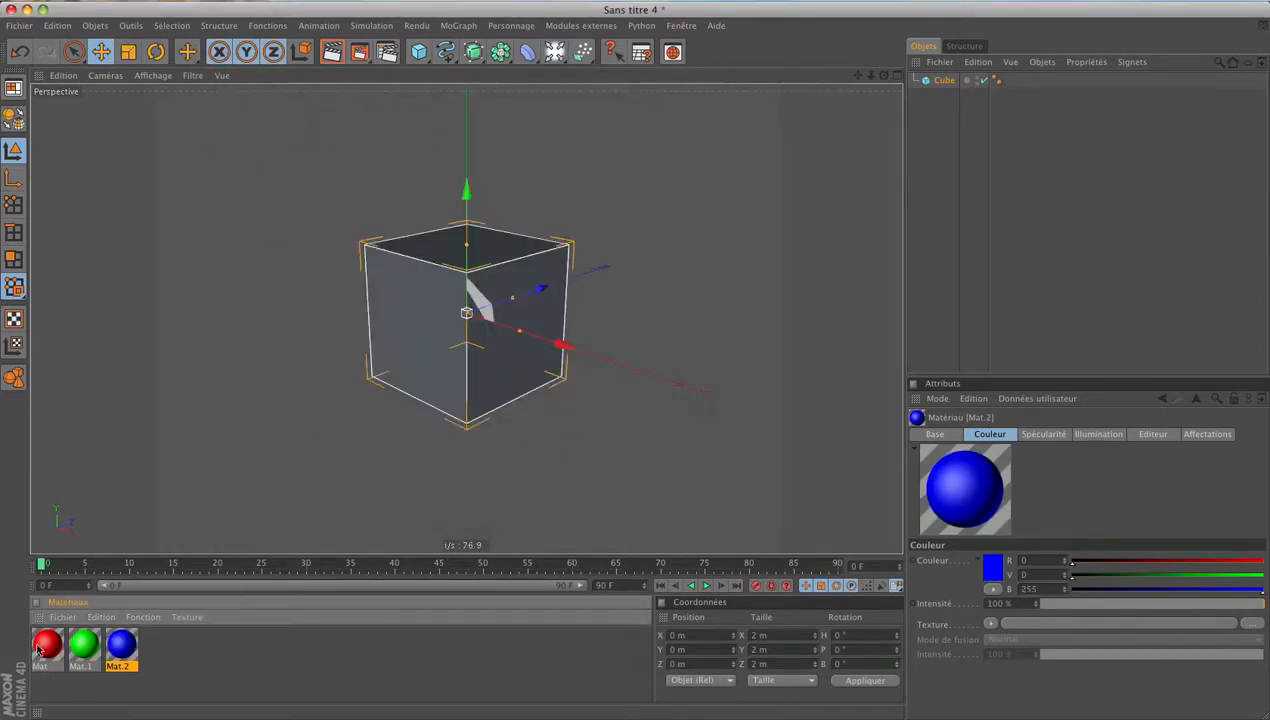
Step: Add an empty CINEMA 4D Texture tag to the cube
{"action": "right_click", "coordinate": [940, 80]}
{"action": "mouse_move", "coordinate": [953, 90]}
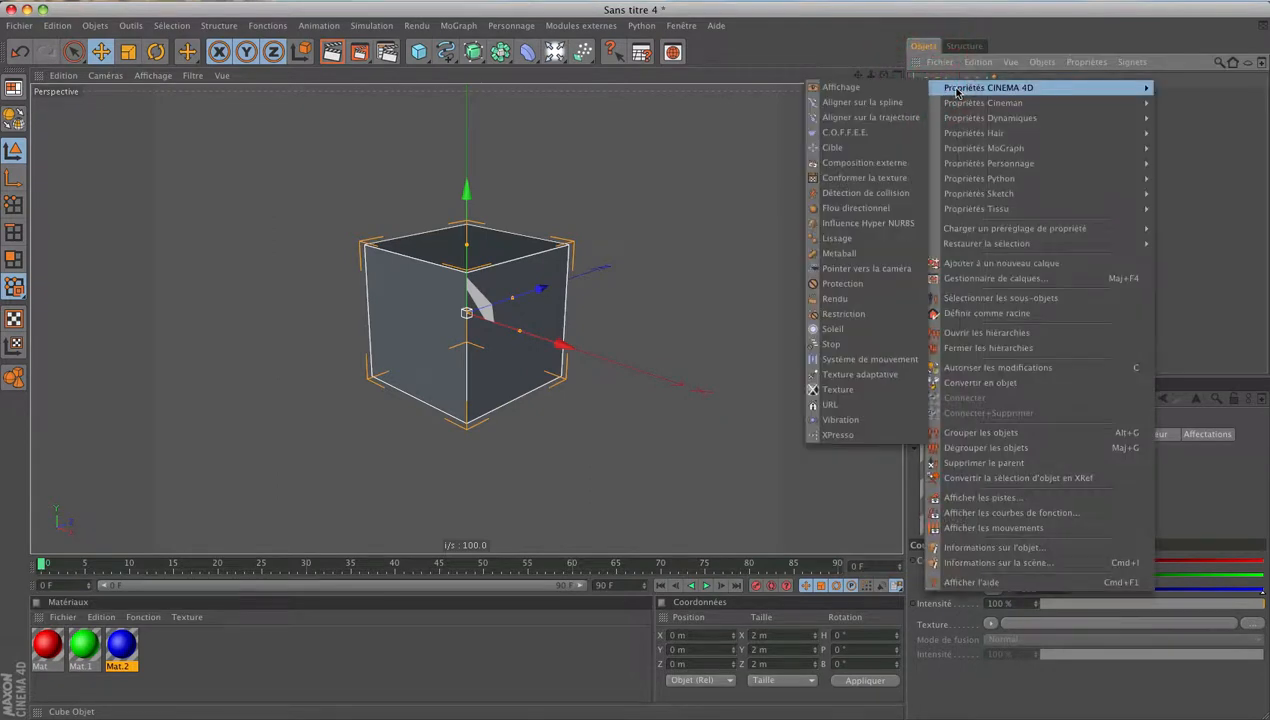
{"action": "left_click", "coordinate": [868, 389]}
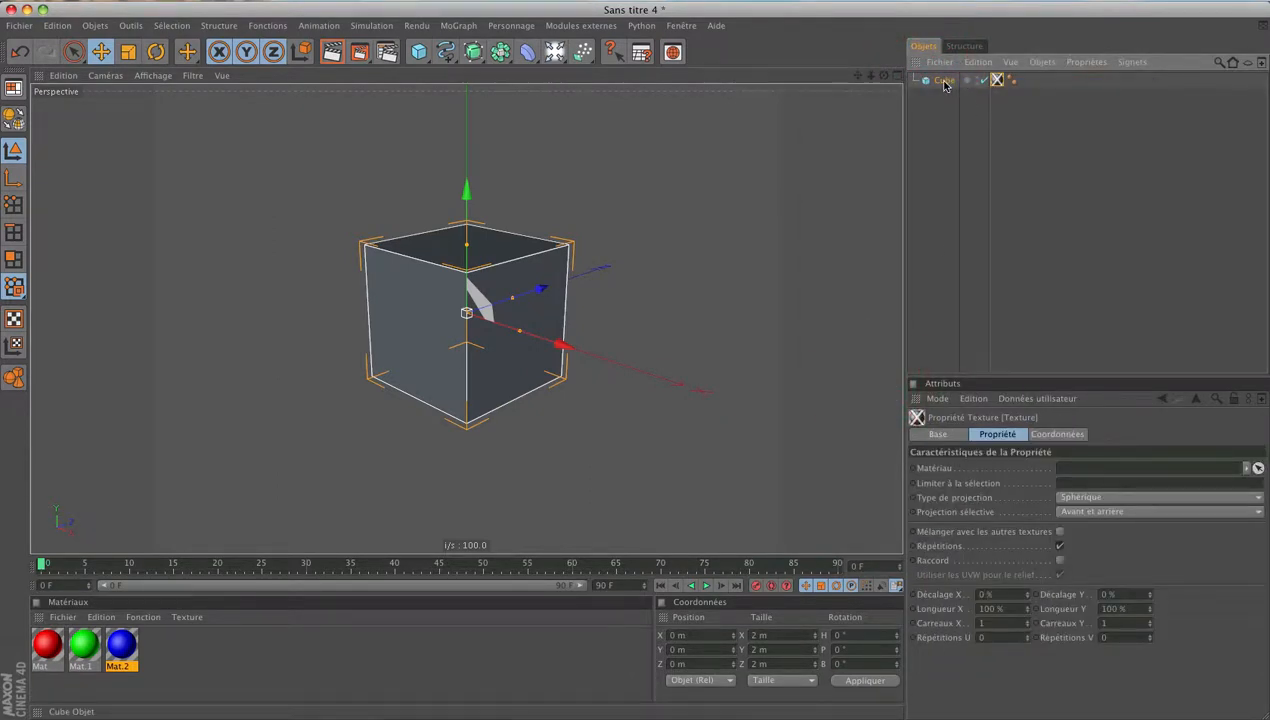
Step: Add a null object (Neutre) to the scene and give it an XPresso tag
{"action": "left_click_drag", "start_coordinate": [419, 51], "coordinate": [453, 178]}
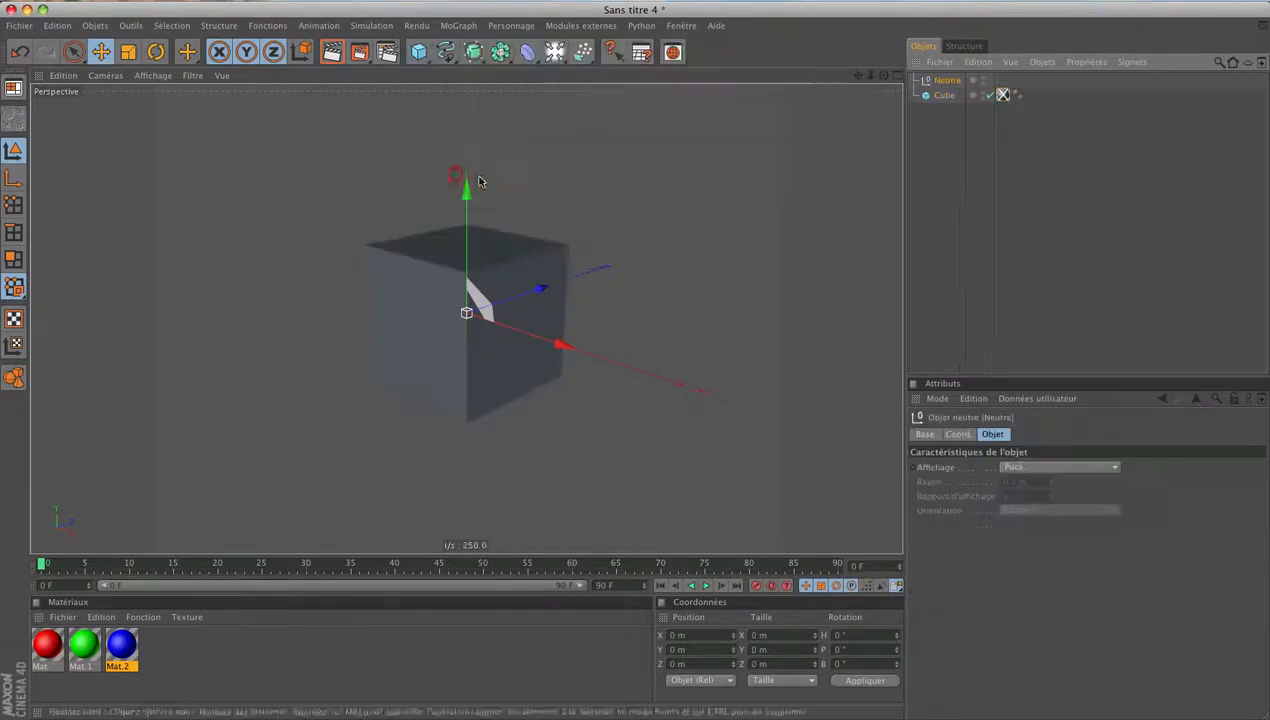
{"action": "right_click", "coordinate": [946, 81]}
{"action": "mouse_move", "coordinate": [1010, 91]}
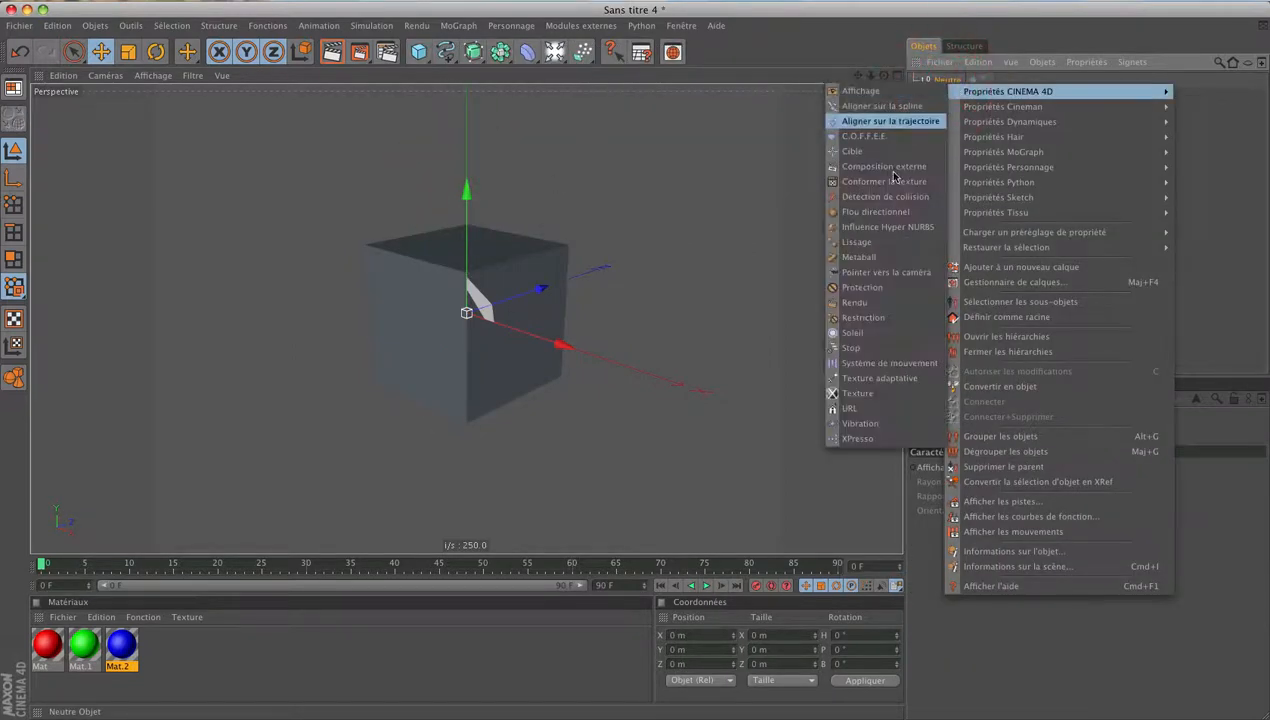
{"action": "left_click", "coordinate": [889, 438]}
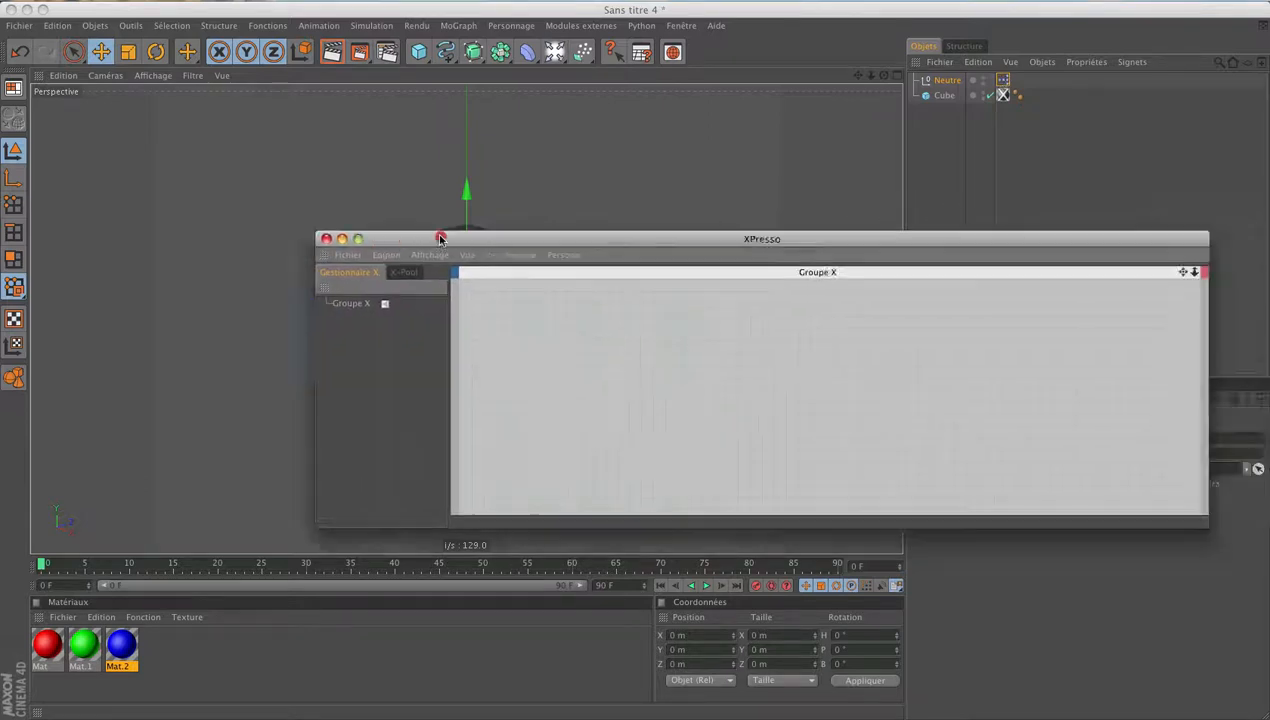
Step: Resize and reposition the XPresso editor window so the cube can be seen beside it in the viewport
{"action": "left_click_drag", "start_coordinate": [440, 235], "coordinate": [275, 184]}
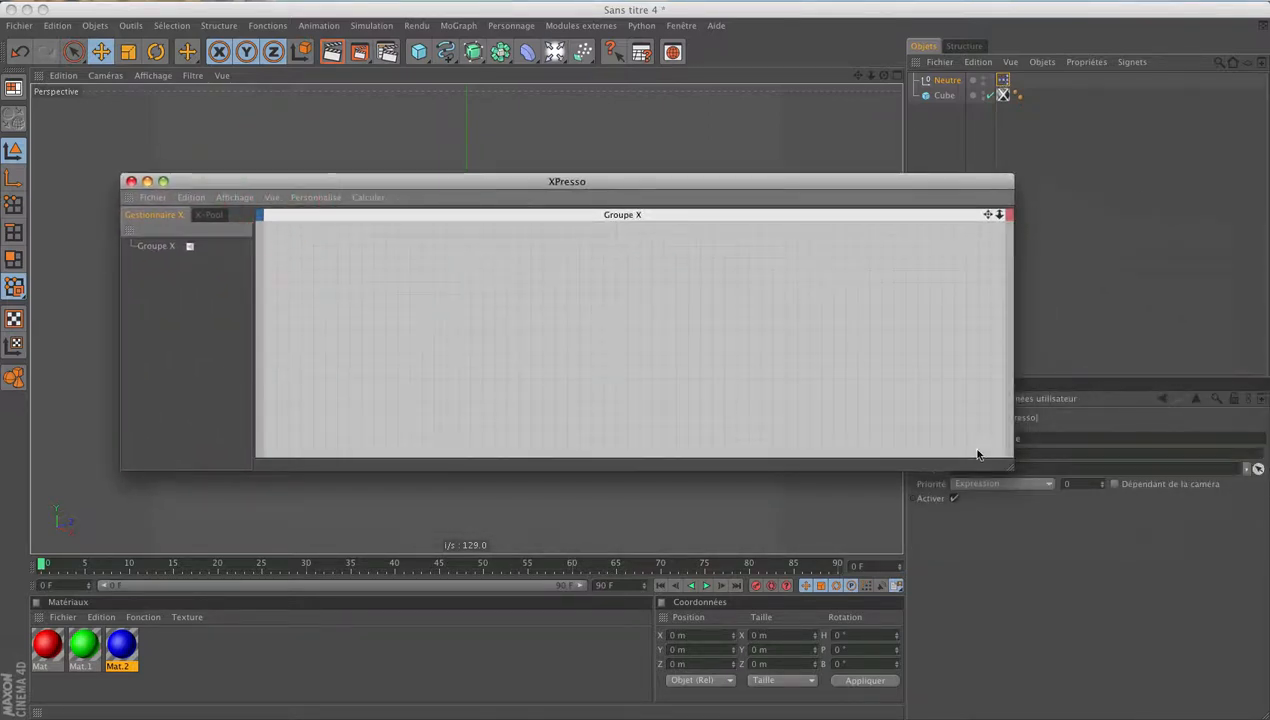
{"action": "left_click_drag", "start_coordinate": [1006, 472], "coordinate": [372, 486]}
{"action": "left_click_drag", "start_coordinate": [243, 177], "coordinate": [162, 99]}
{"action": "left_click_drag", "start_coordinate": [292, 410], "coordinate": [406, 518]}
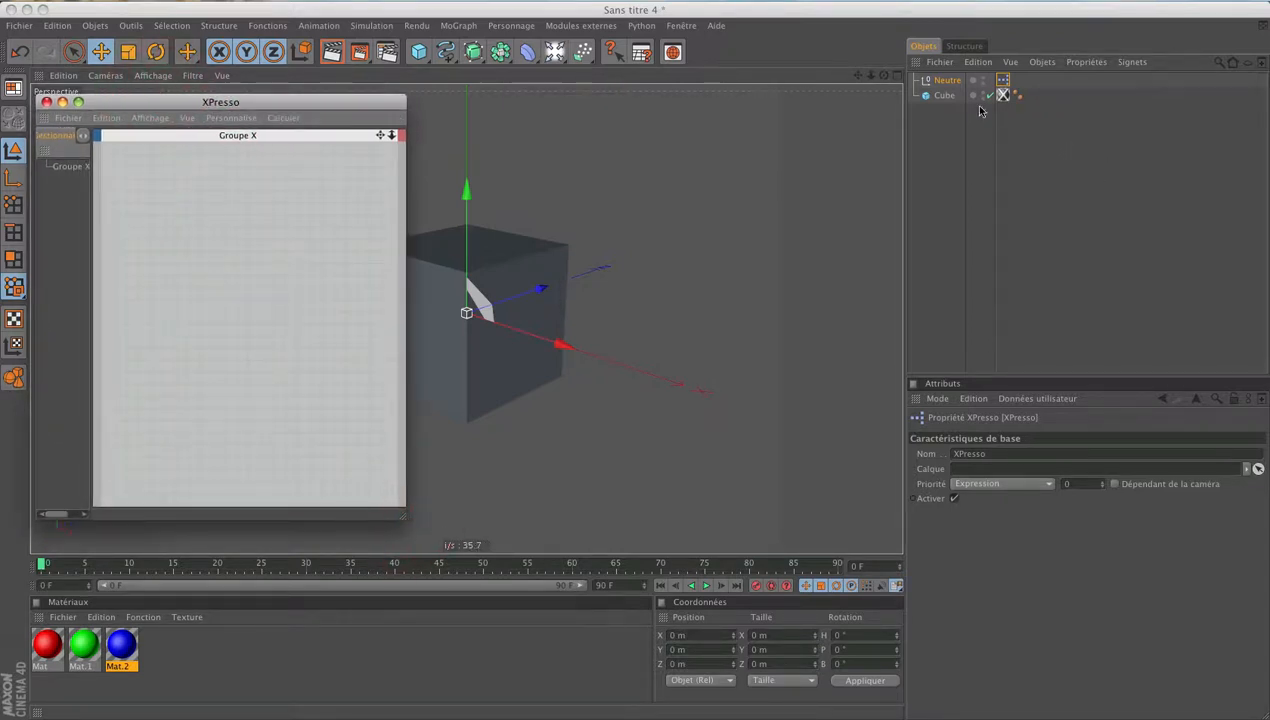
{"action": "left_click_drag", "start_coordinate": [663, 388], "coordinate": [604, 386], "text": "alt"}
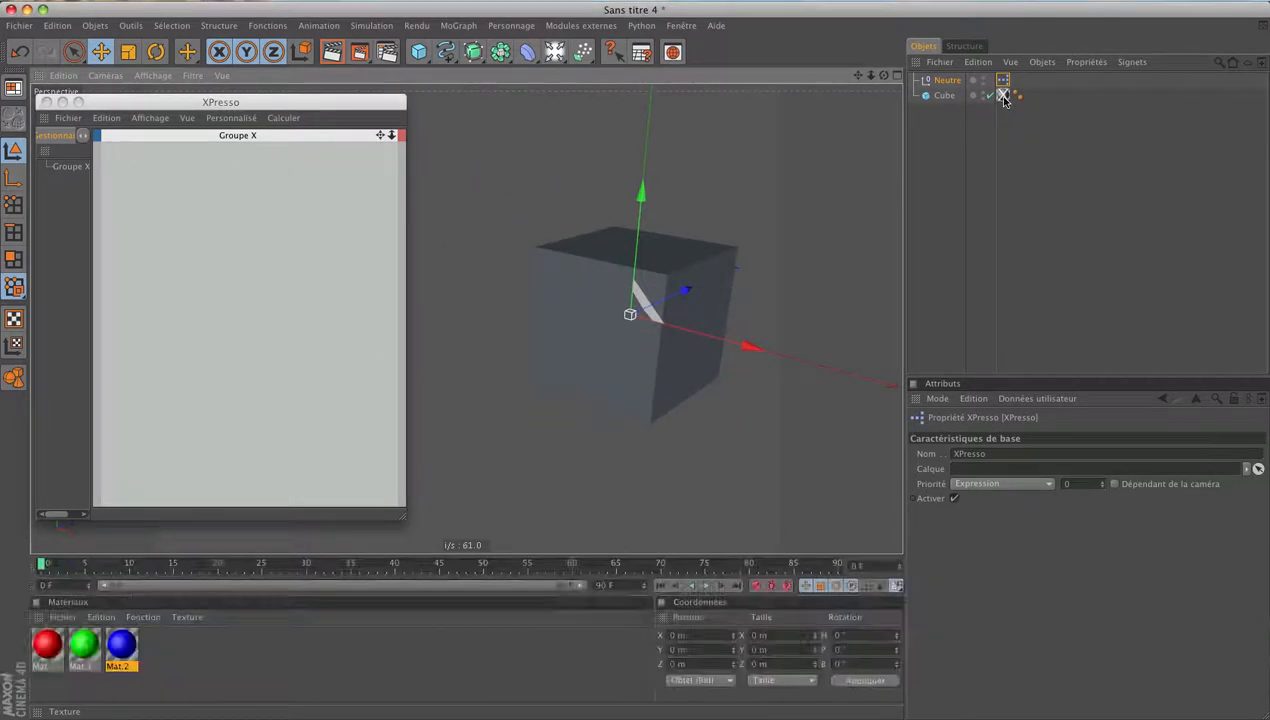
Step: Bring the cube's Texture tag into the XPresso graph as a node and widen the editor around it
{"action": "left_click_drag", "start_coordinate": [998, 94], "coordinate": [447, 280]}
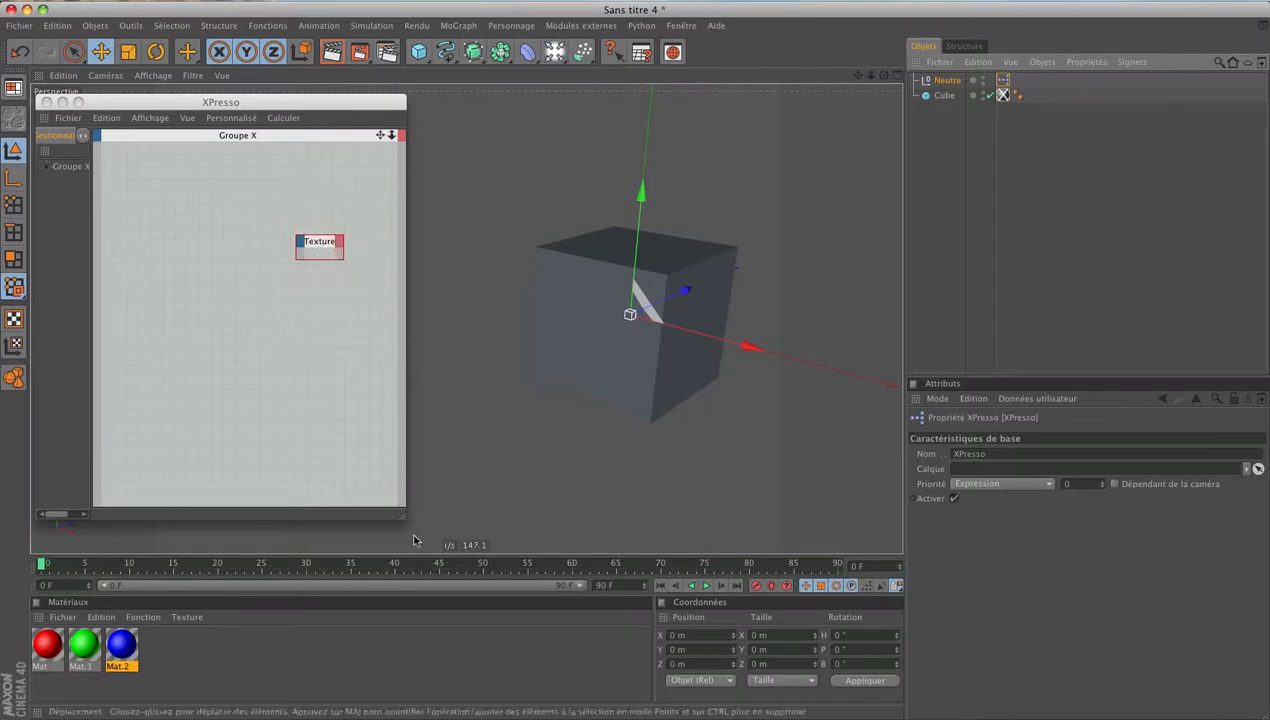
{"action": "left_click_drag", "start_coordinate": [402, 515], "coordinate": [538, 522]}
{"action": "left_click_drag", "start_coordinate": [388, 250], "coordinate": [447, 251]}
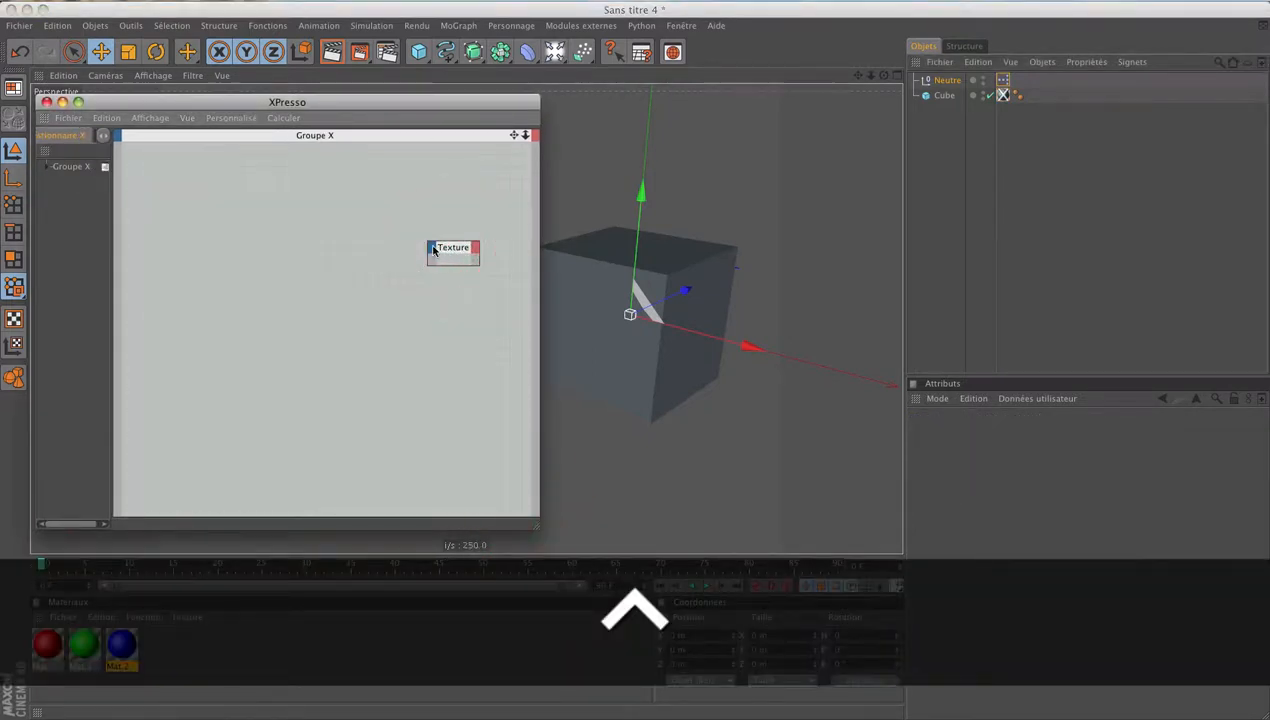
{"action": "left_click", "coordinate": [447, 251], "text": "ctrl"}
{"action": "mouse_move", "coordinate": [468, 293]}
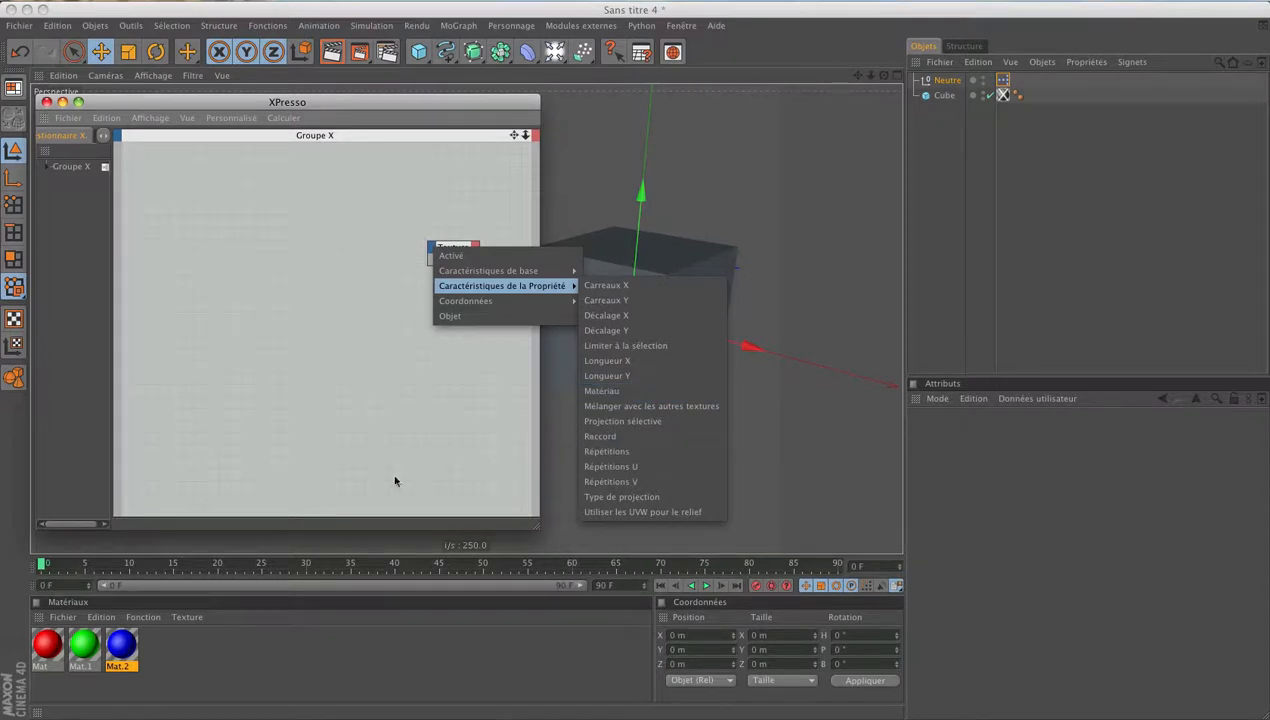
{"action": "left_click", "coordinate": [301, 428]}
Step: Add a Liste de liens node to the graph and place it before the Texture node
{"action": "right_click", "coordinate": [210, 288]}
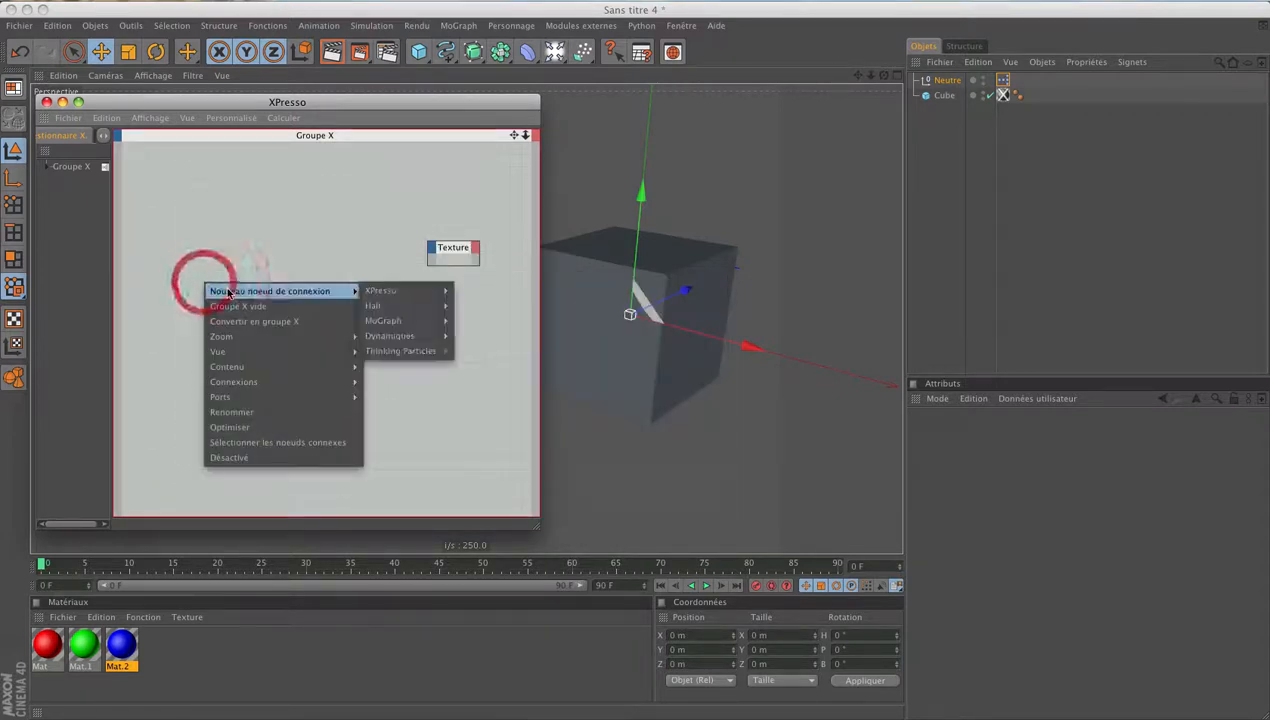
{"action": "mouse_move", "coordinate": [385, 290]}
{"action": "mouse_move", "coordinate": [484, 291]}
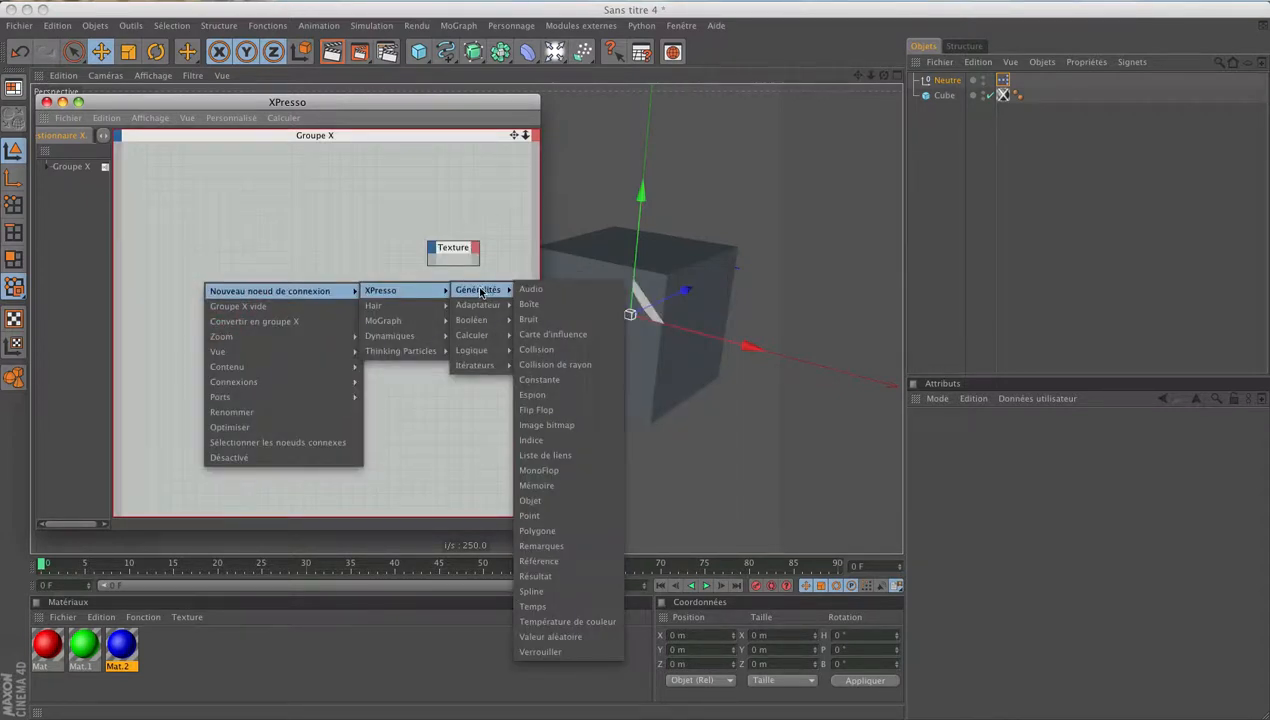
{"action": "left_click", "coordinate": [548, 456]}
{"action": "left_click_drag", "start_coordinate": [221, 272], "coordinate": [252, 242]}
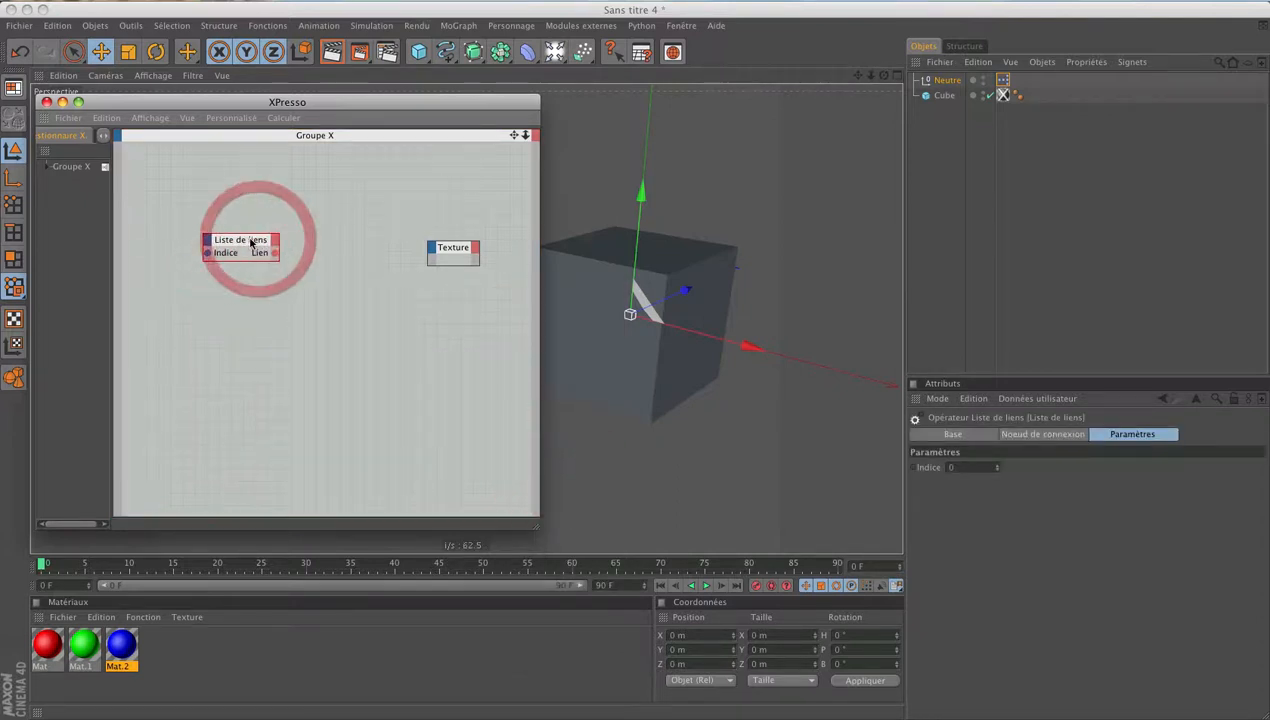
Step: Fill the Liste de liens node's link list with the materials Mat, Mat.1 and Mat.2
{"action": "left_click", "coordinate": [236, 244]}
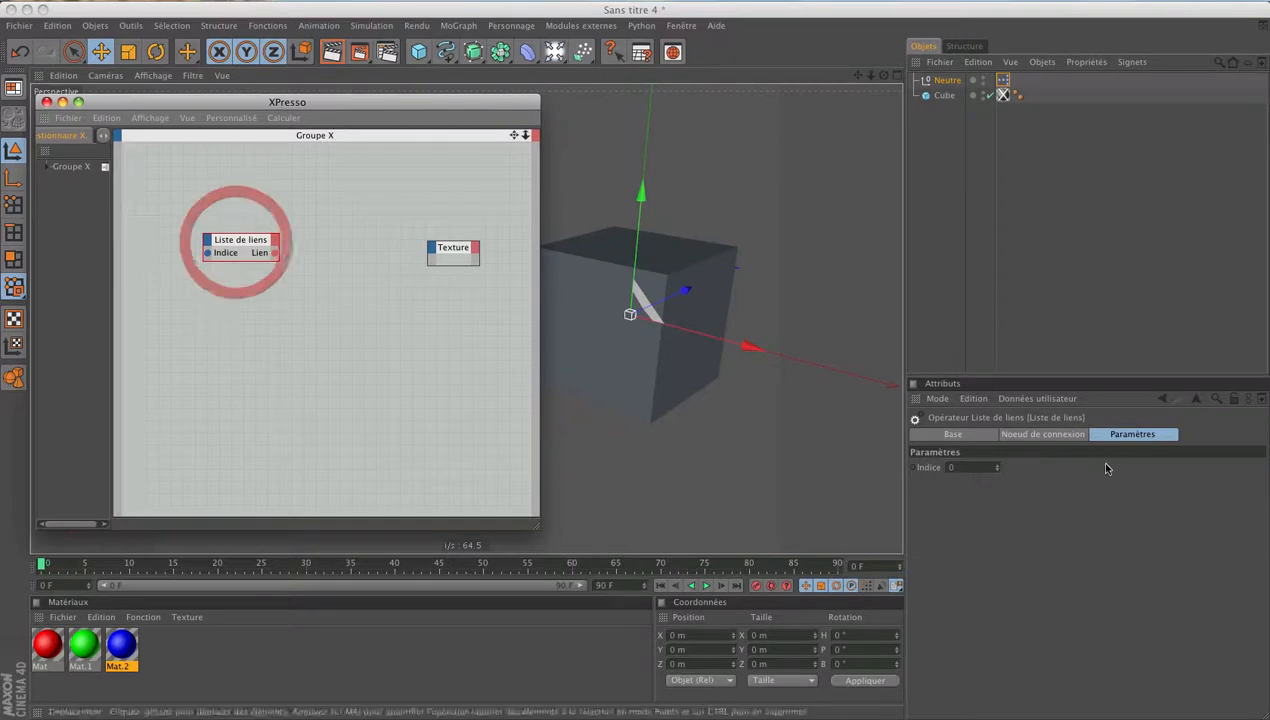
{"action": "left_click", "coordinate": [1043, 436]}
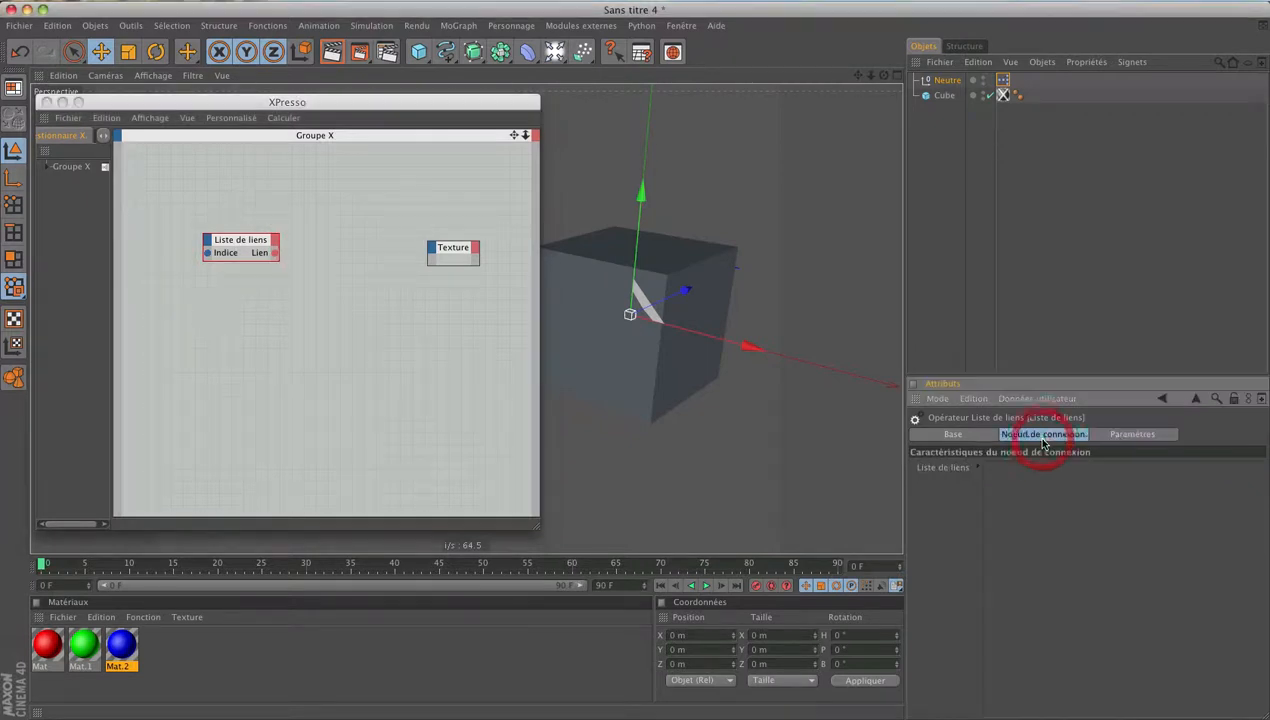
{"action": "left_click", "coordinate": [252, 252]}
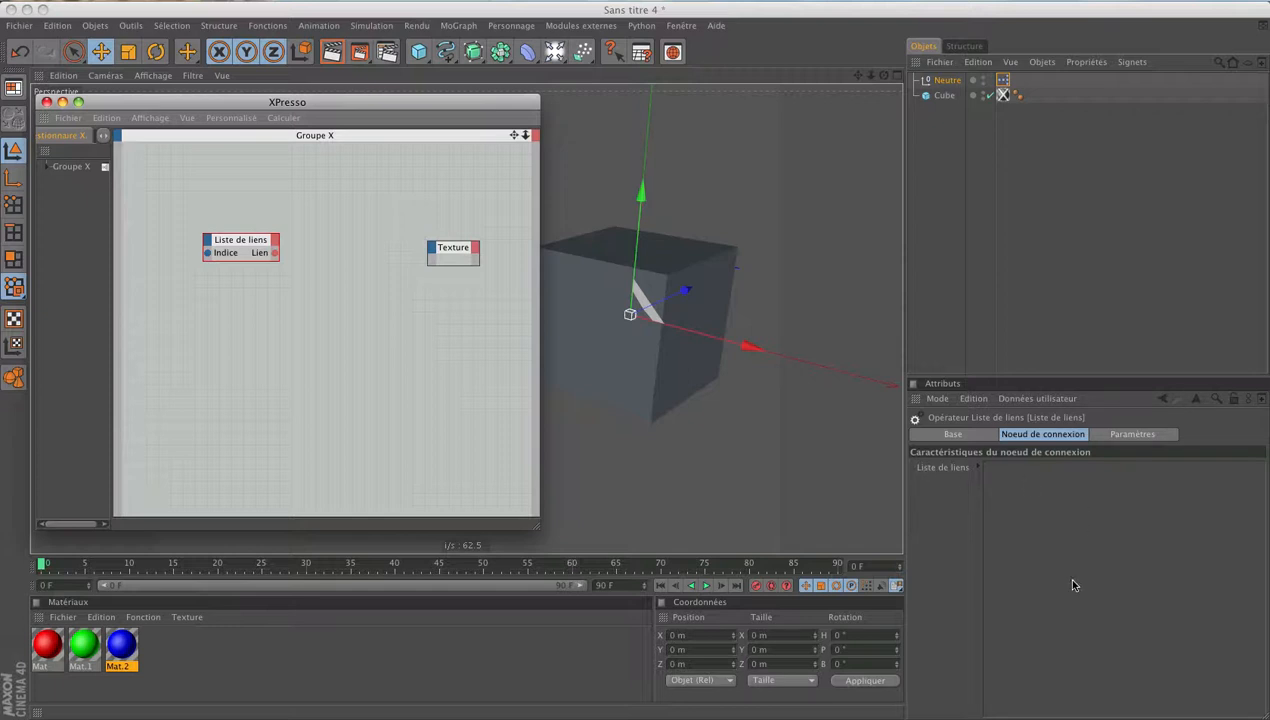
{"action": "left_click_drag", "start_coordinate": [260, 669], "coordinate": [18, 634]}
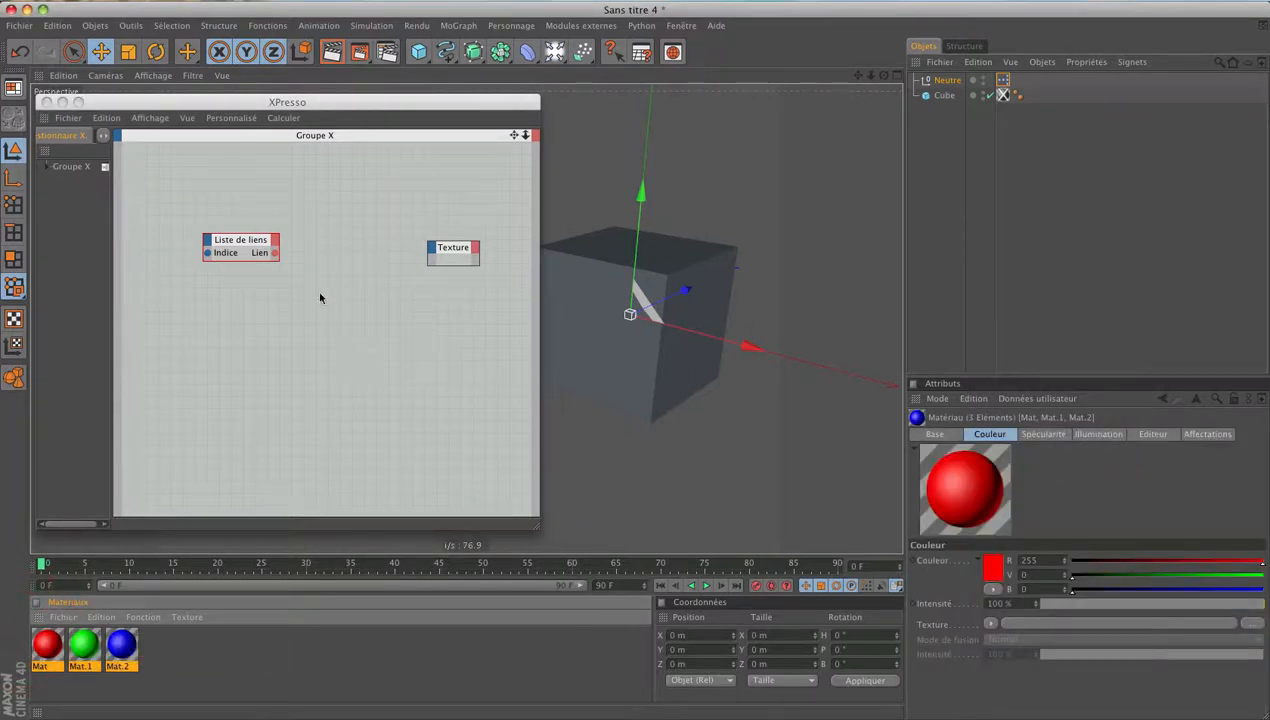
{"action": "left_click", "coordinate": [241, 245]}
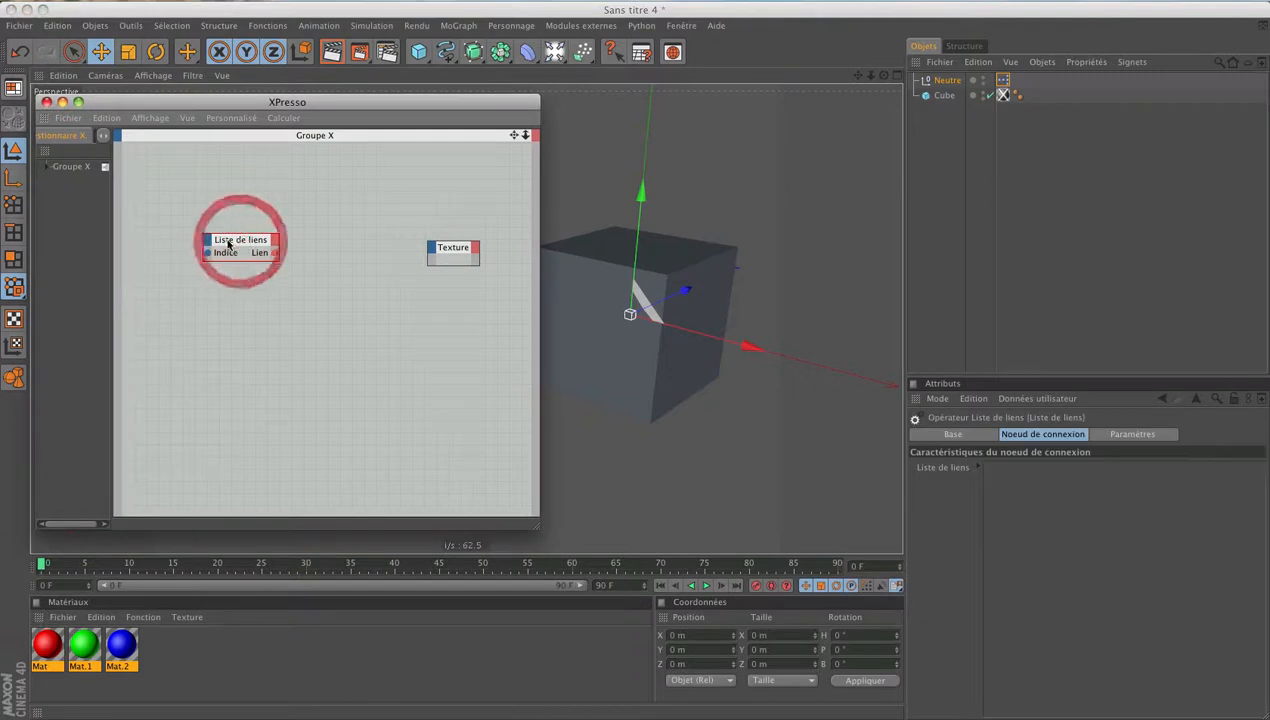
{"action": "left_click_drag", "start_coordinate": [126, 648], "coordinate": [1094, 488]}
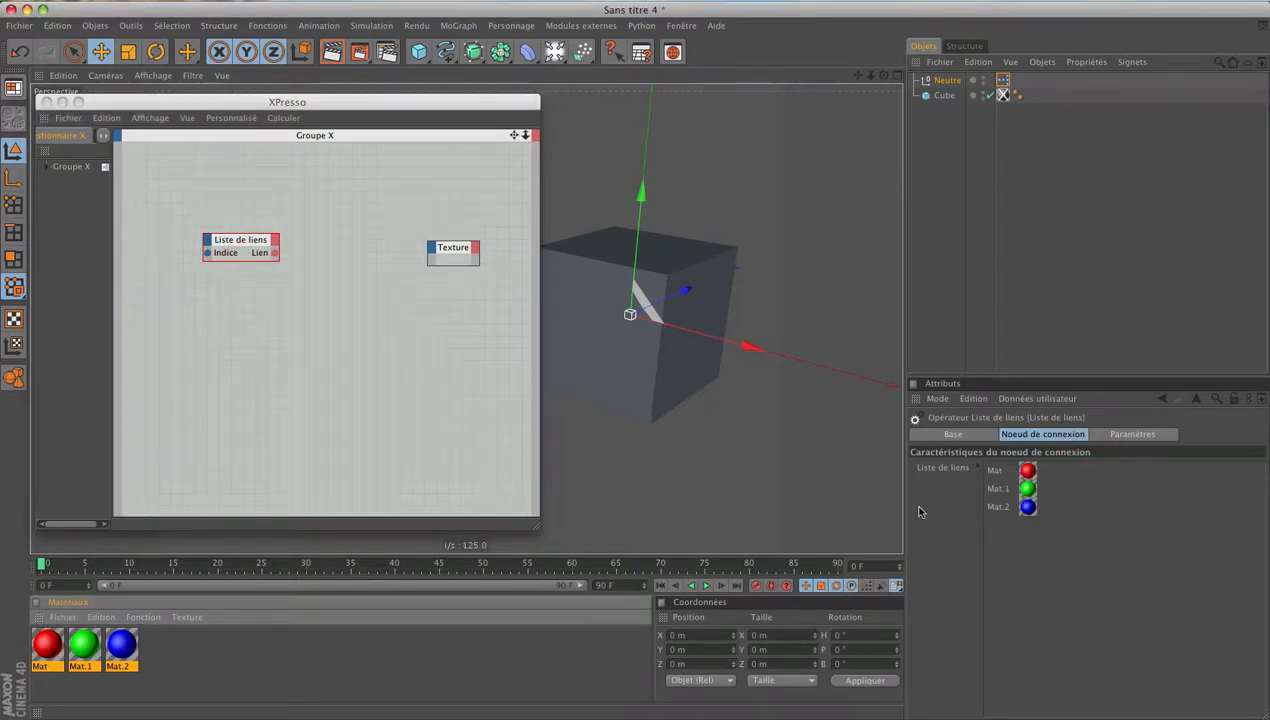
Step: Connect the link list's Lien output to the Texture node's Matériau input and line up the two nodes closer together
{"action": "left_click_drag", "start_coordinate": [275, 253], "coordinate": [431, 249]}
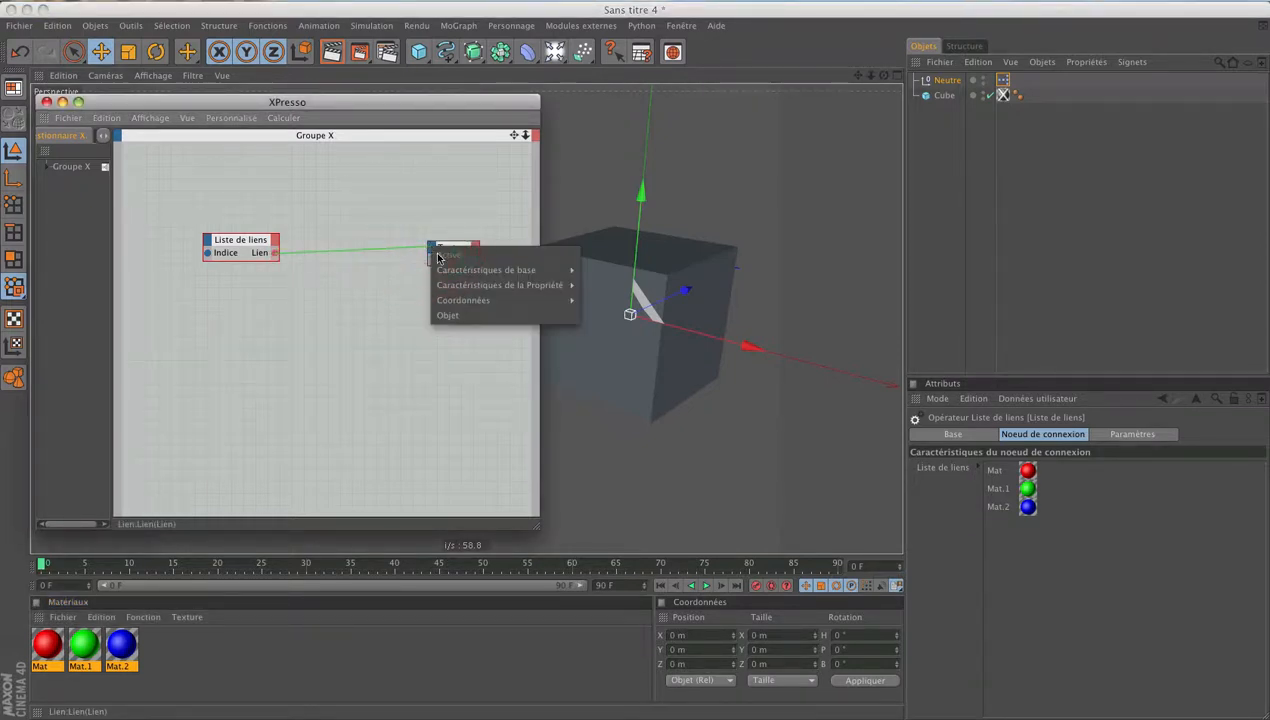
{"action": "mouse_move", "coordinate": [477, 290]}
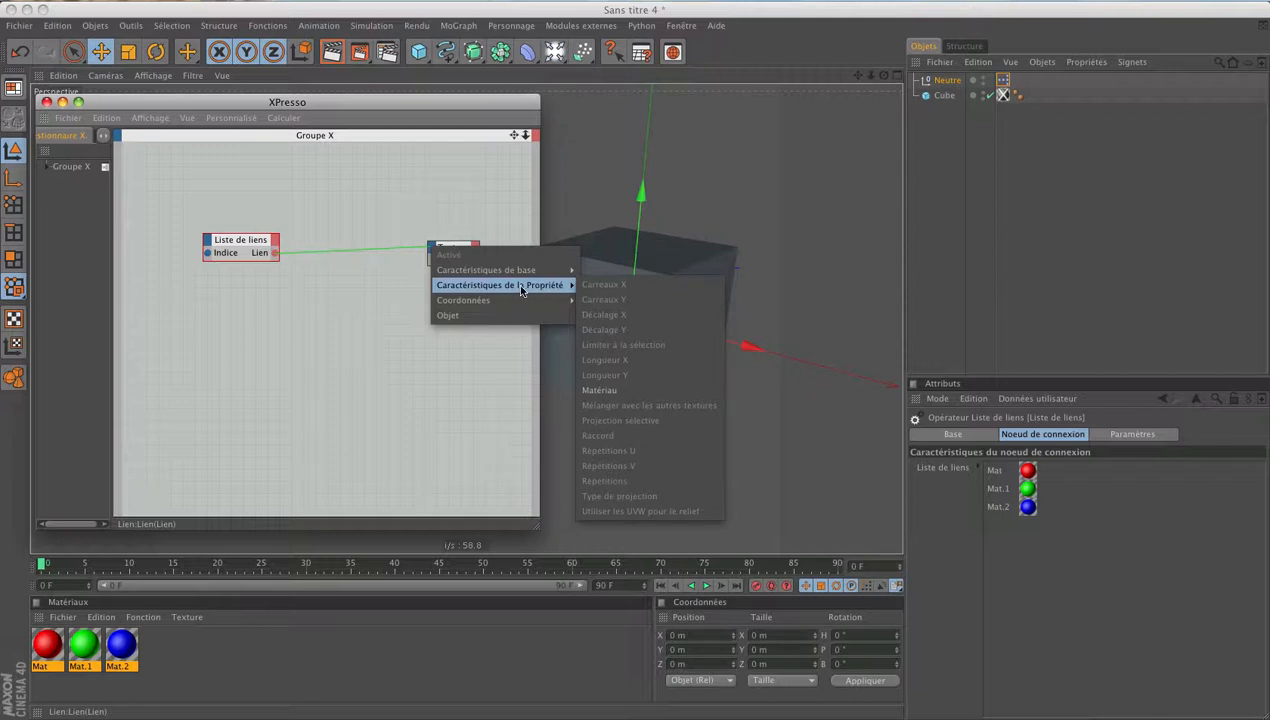
{"action": "left_click", "coordinate": [636, 389]}
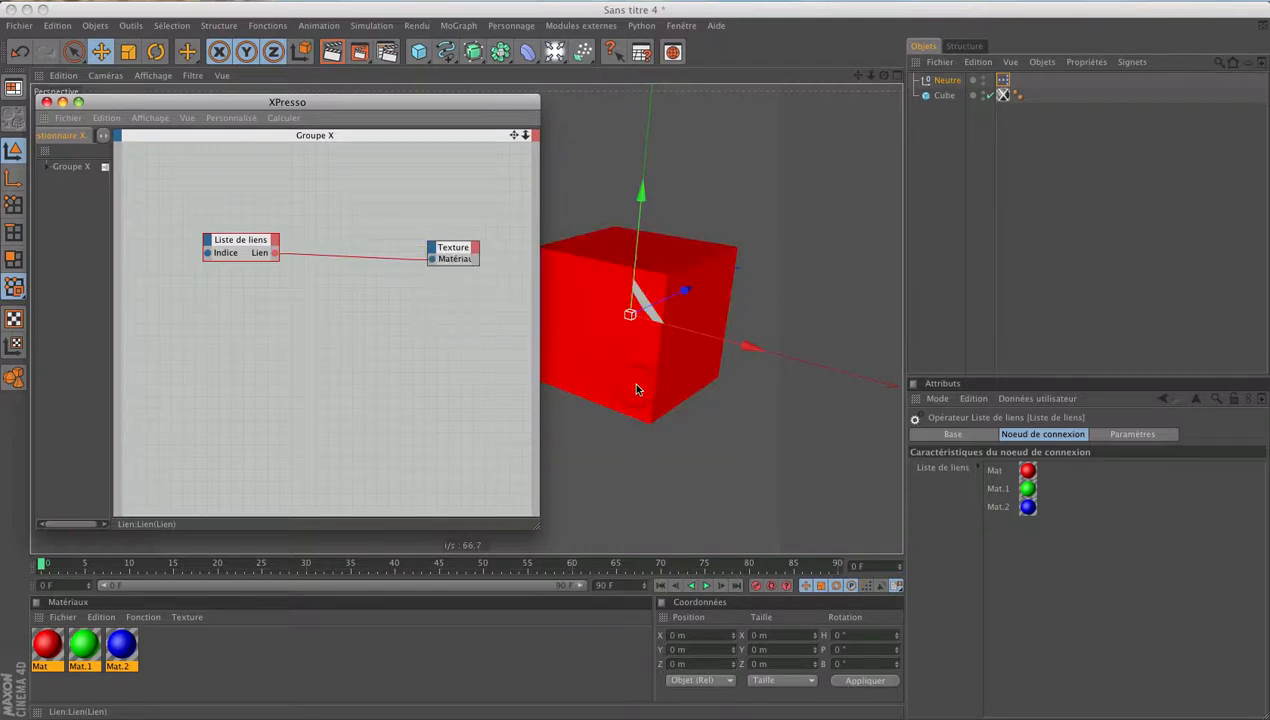
{"action": "left_click_drag", "start_coordinate": [453, 253], "coordinate": [474, 243]}
{"action": "left_click_drag", "start_coordinate": [252, 240], "coordinate": [334, 238]}
Step: Display the Liste de liens node's connection properties and its parameters together
{"action": "left_click", "coordinate": [1116, 436]}
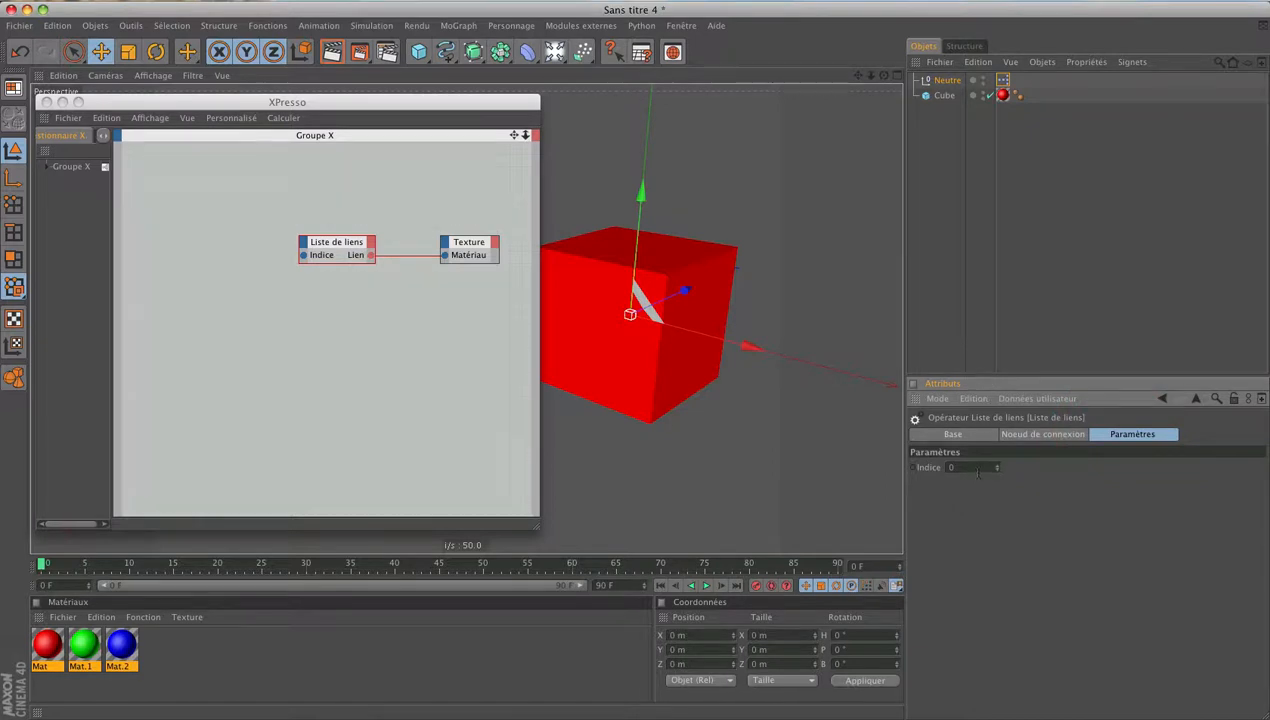
{"action": "left_click", "coordinate": [340, 247]}
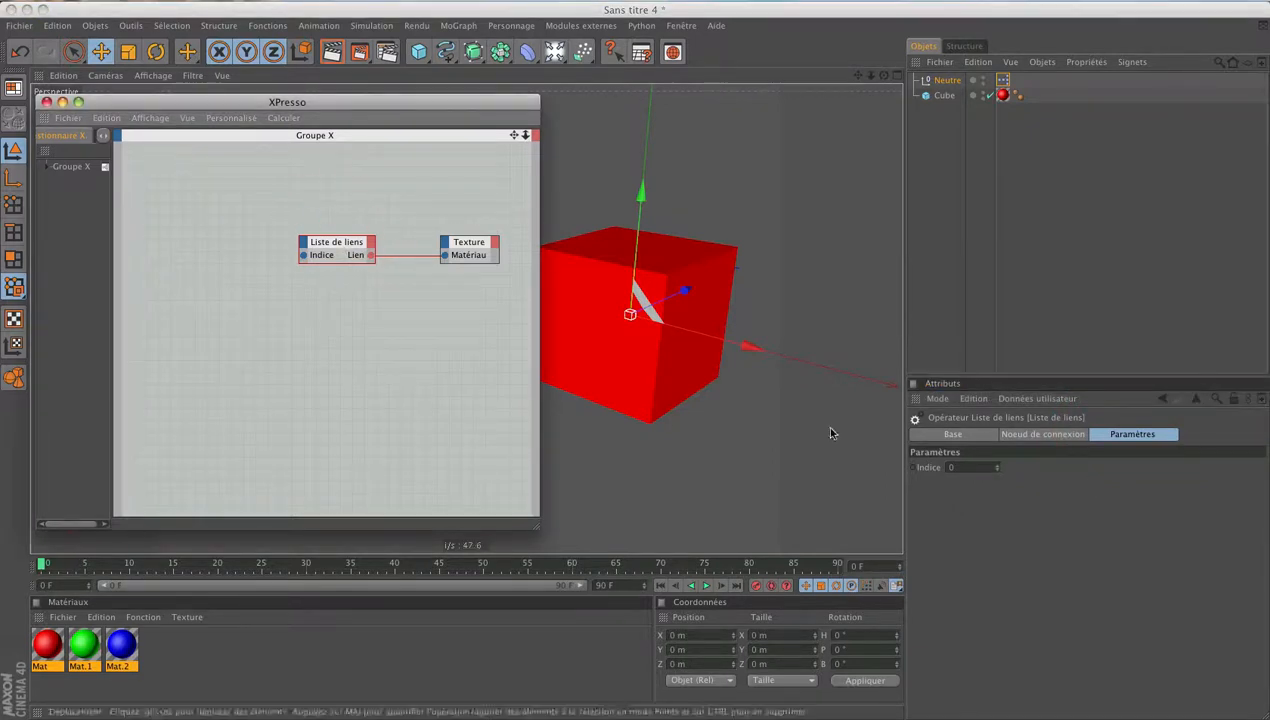
{"action": "left_click", "coordinate": [1052, 436], "text": "shift"}
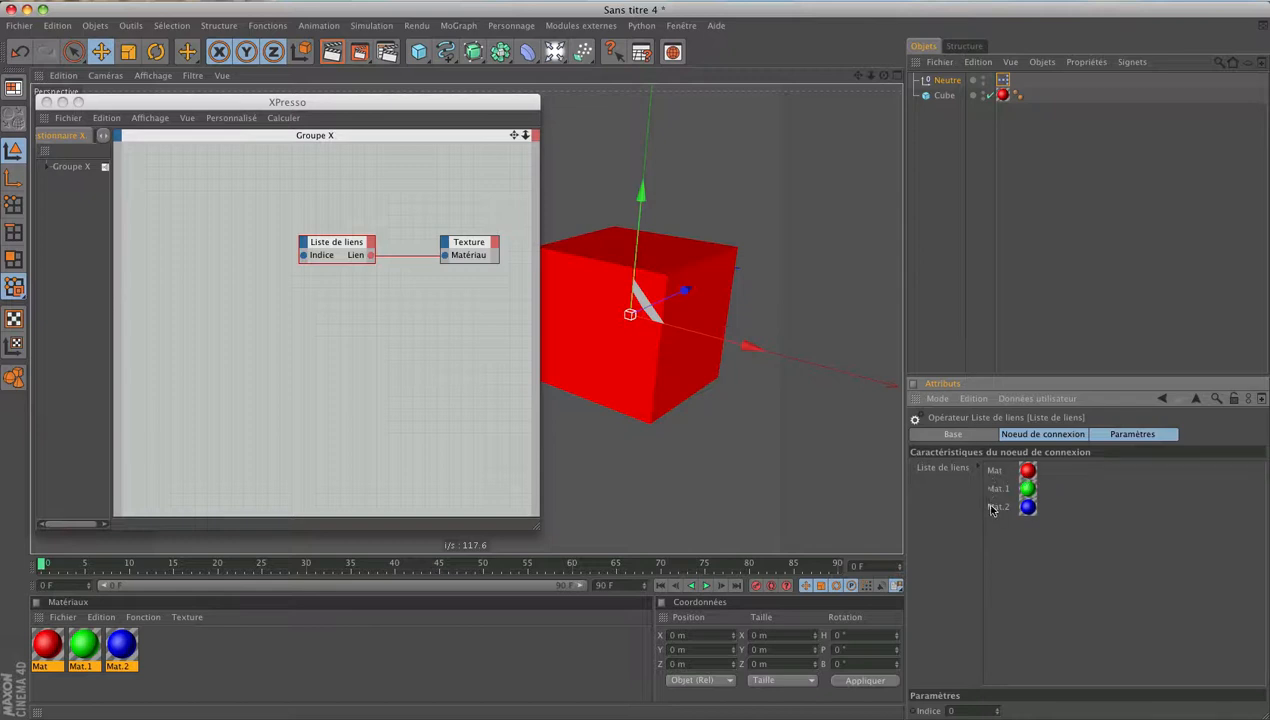
Step: Test the material switching by raising the Liste de liens node's Indice parameter stepwise, and reset it to 0
{"action": "left_click", "coordinate": [1111, 439]}
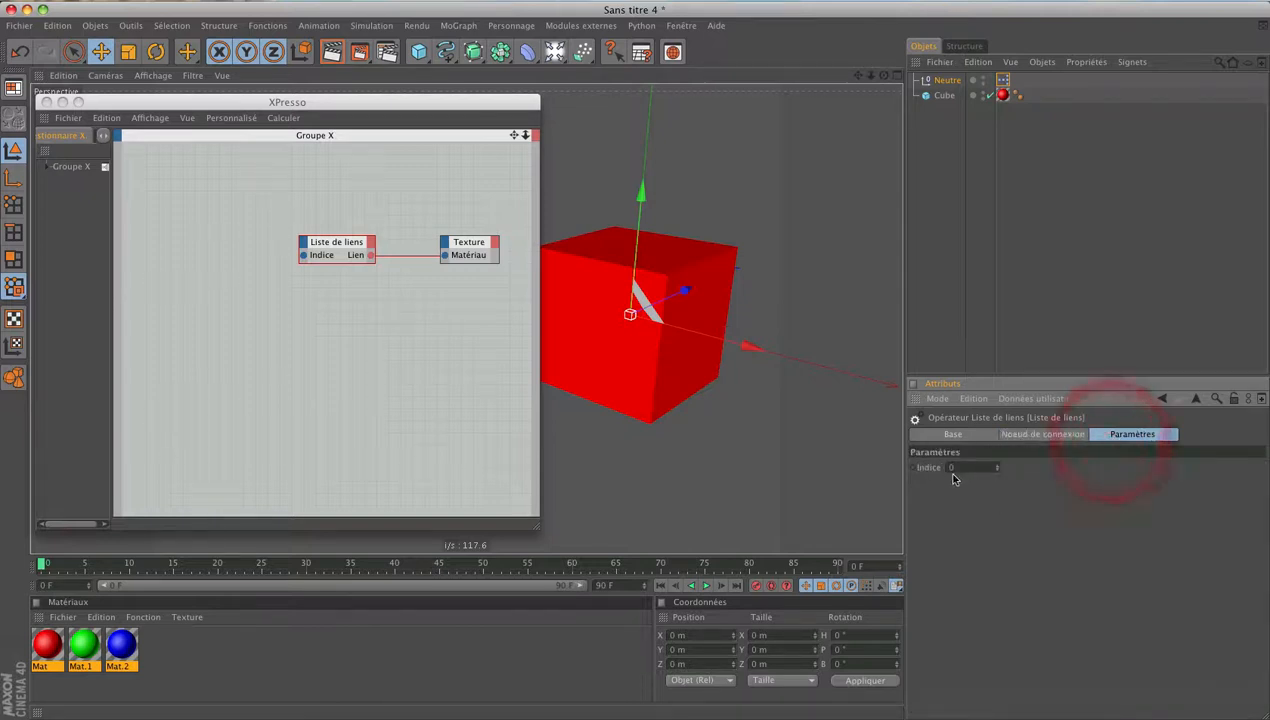
{"action": "left_click", "coordinate": [999, 466]}
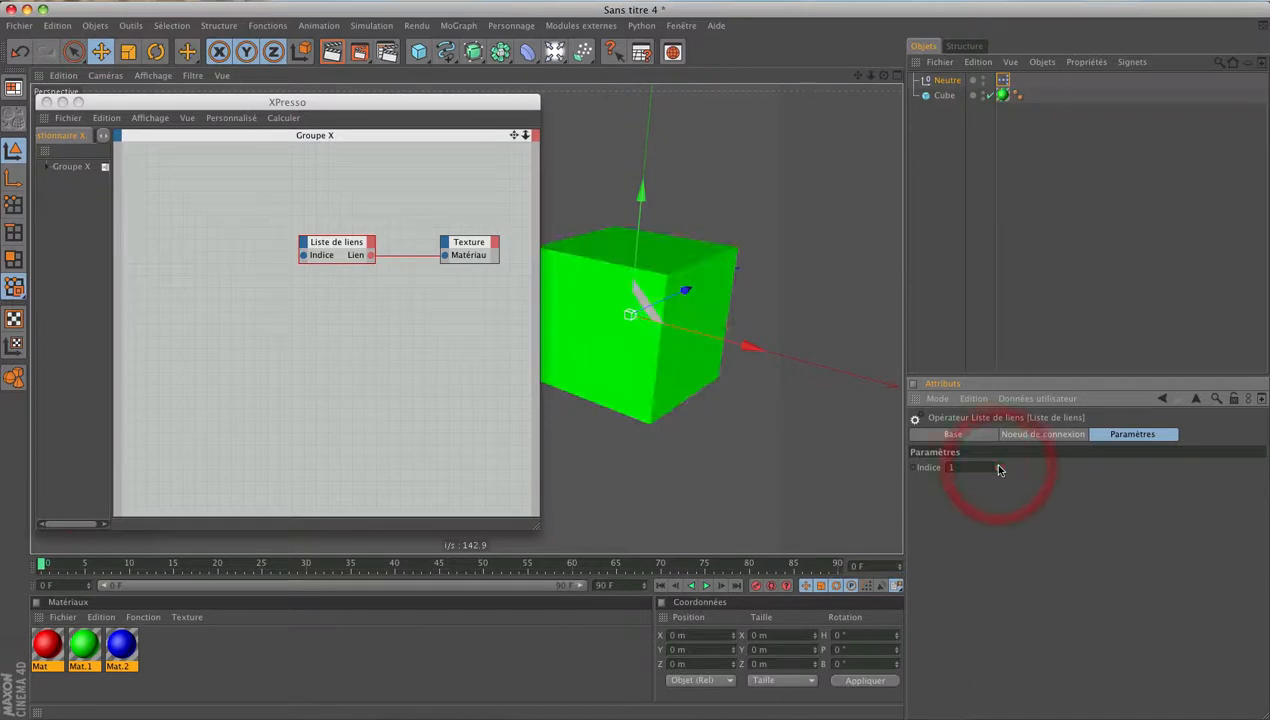
{"action": "left_click", "coordinate": [999, 466]}
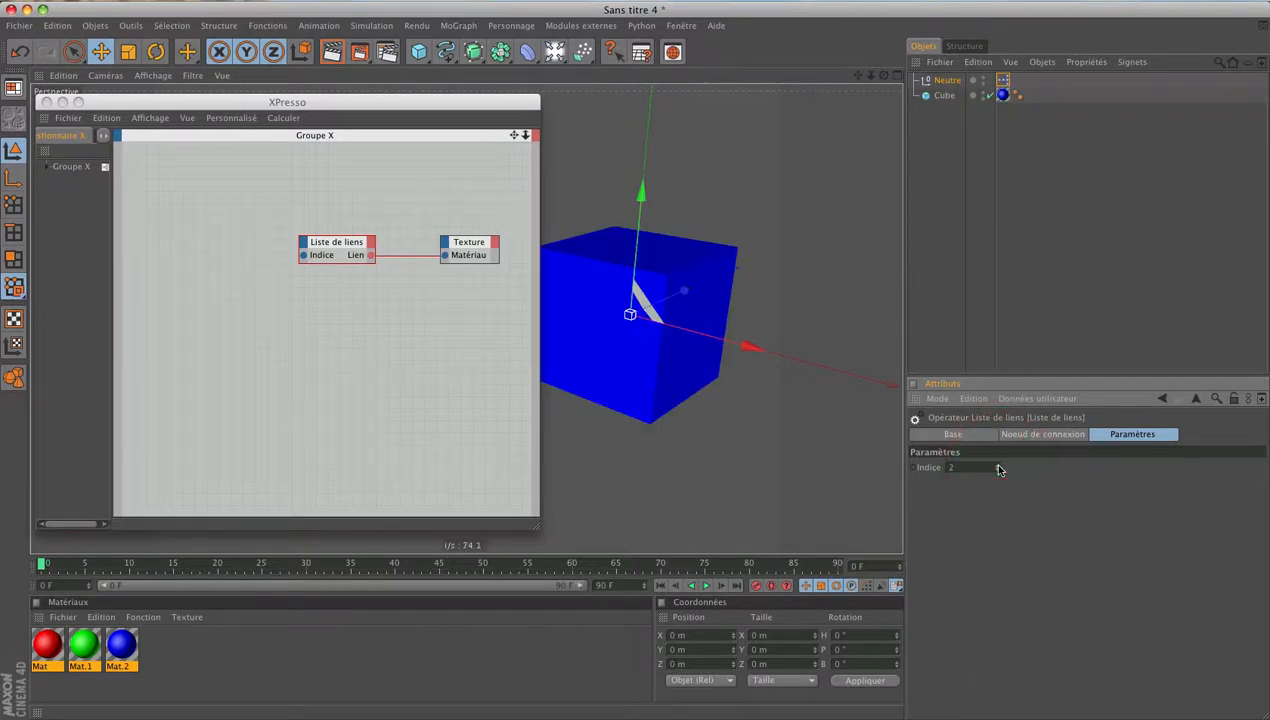
{"action": "left_click", "coordinate": [999, 466]}
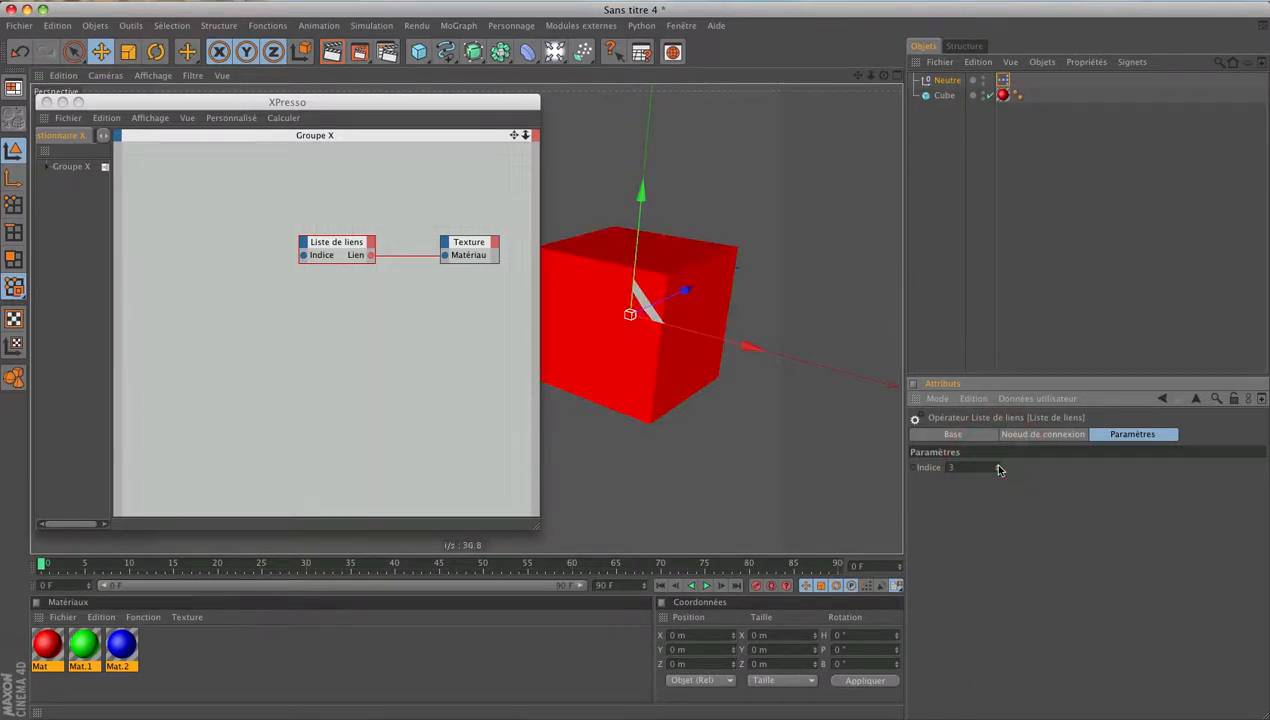
{"action": "left_click", "coordinate": [999, 466]}
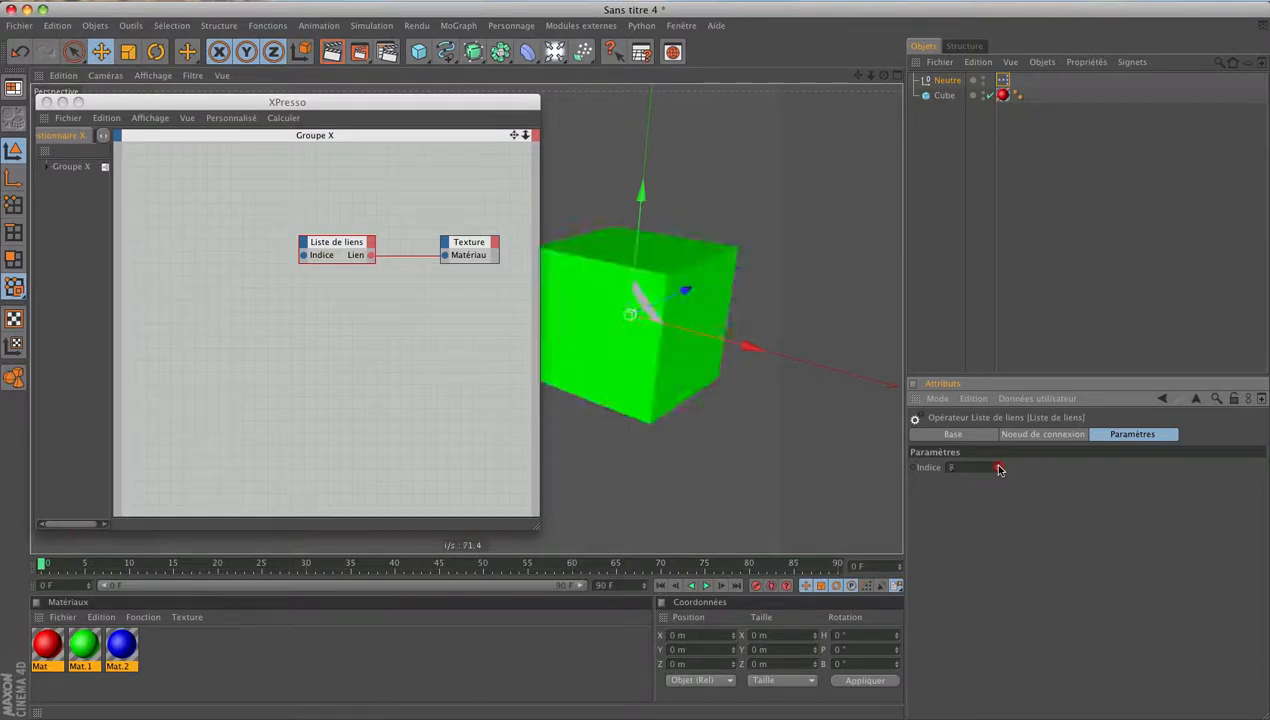
{"action": "left_click", "coordinate": [970, 467]}
{"action": "left_click", "coordinate": [845, 465]}
{"action": "type", "text": "0"}
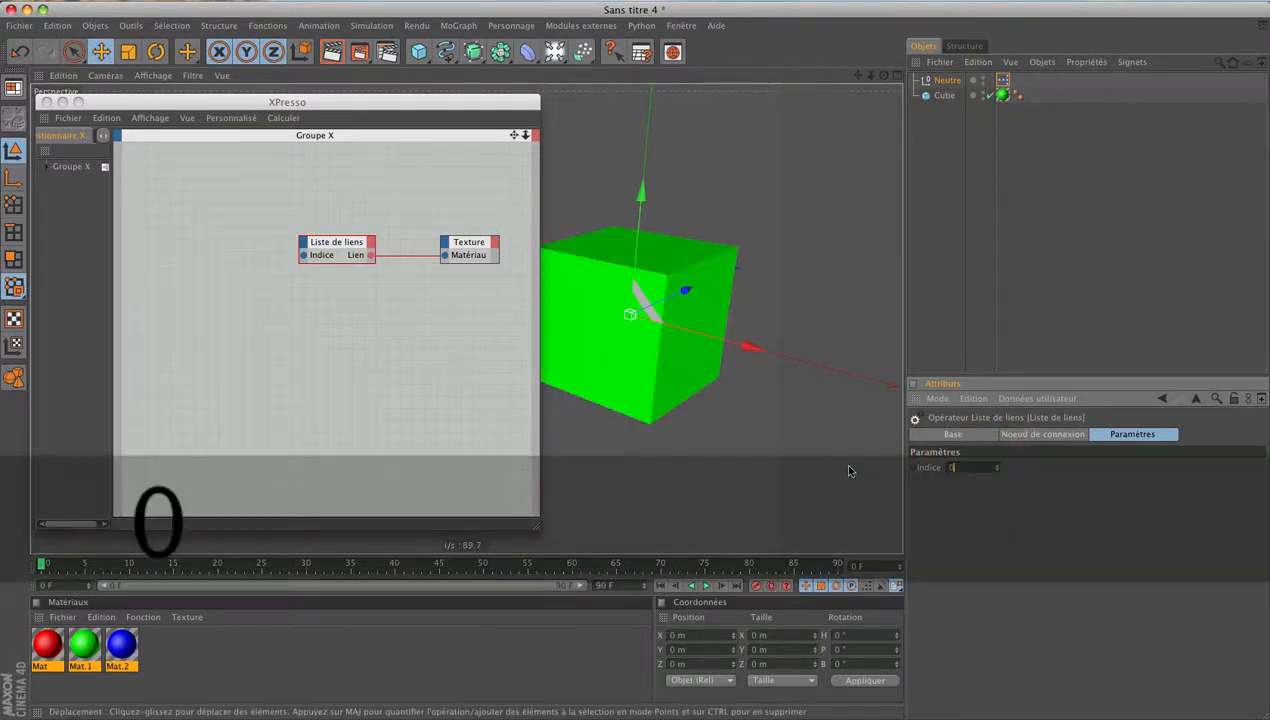
{"action": "key", "text": "Return"}
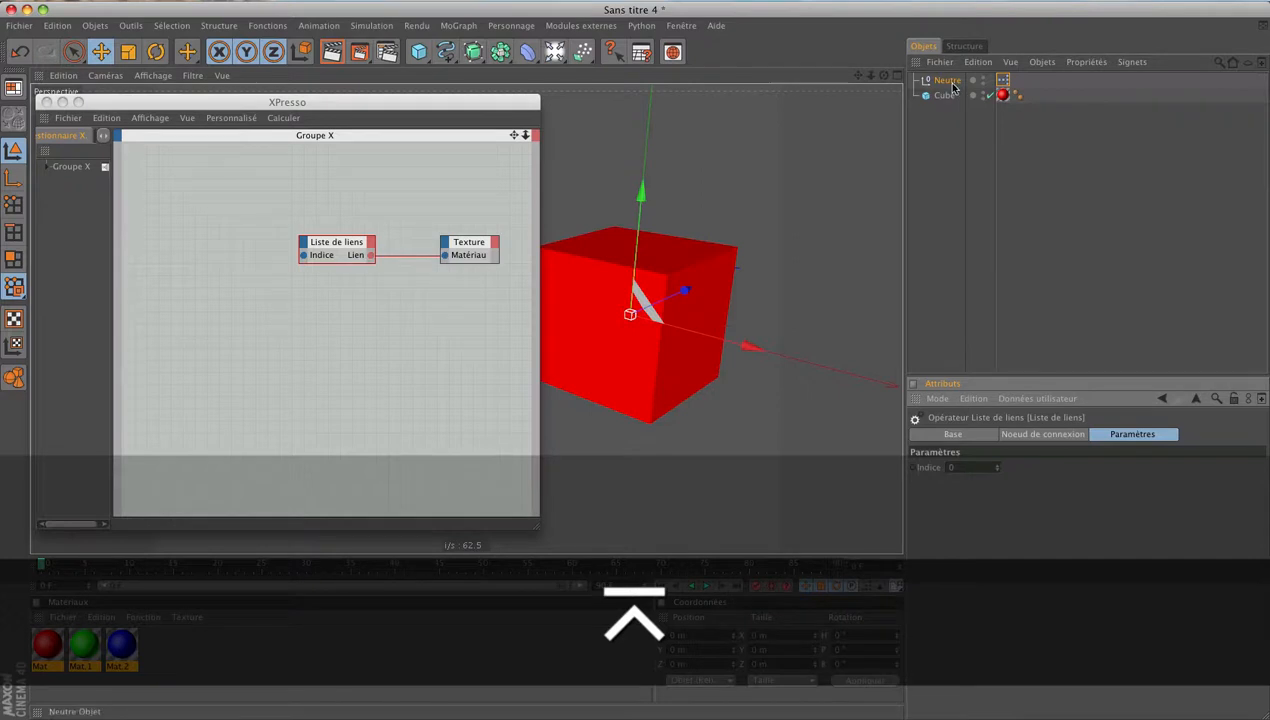
Step: Add a new user data entry named Texture to the Neutre object
{"action": "left_click", "coordinate": [945, 79]}
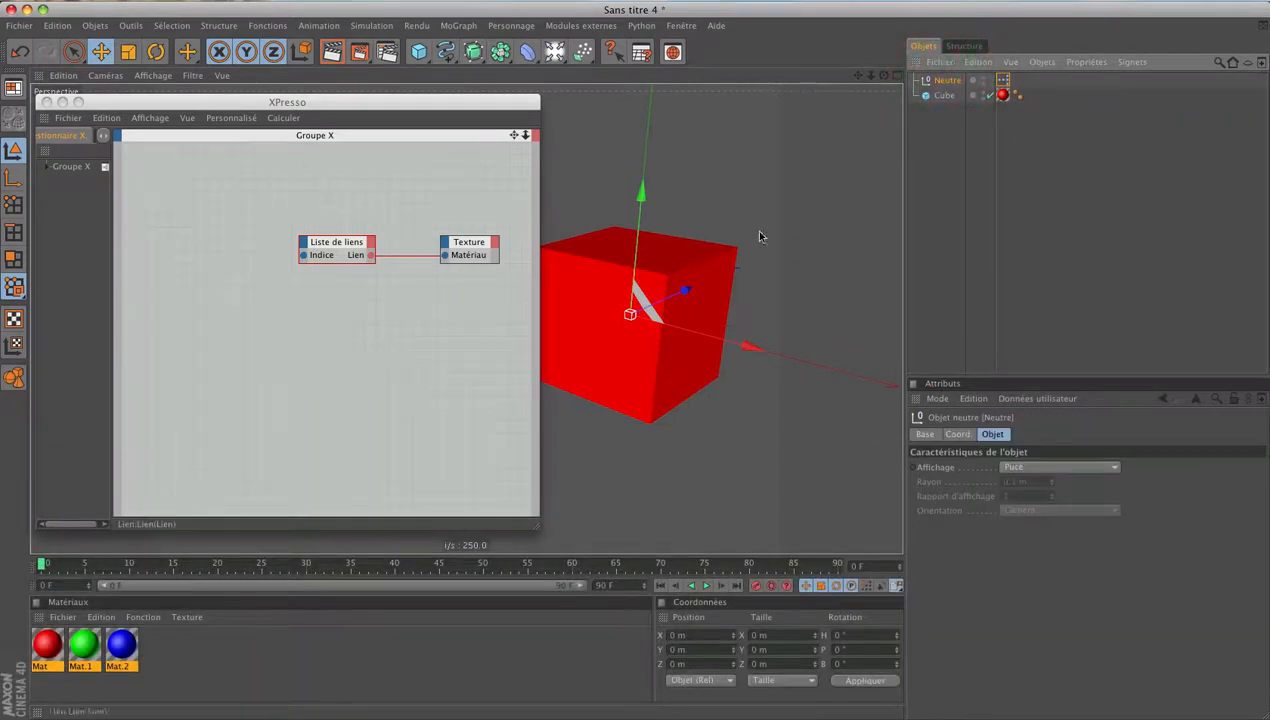
{"action": "left_click", "coordinate": [942, 84]}
{"action": "left_click", "coordinate": [1025, 399]}
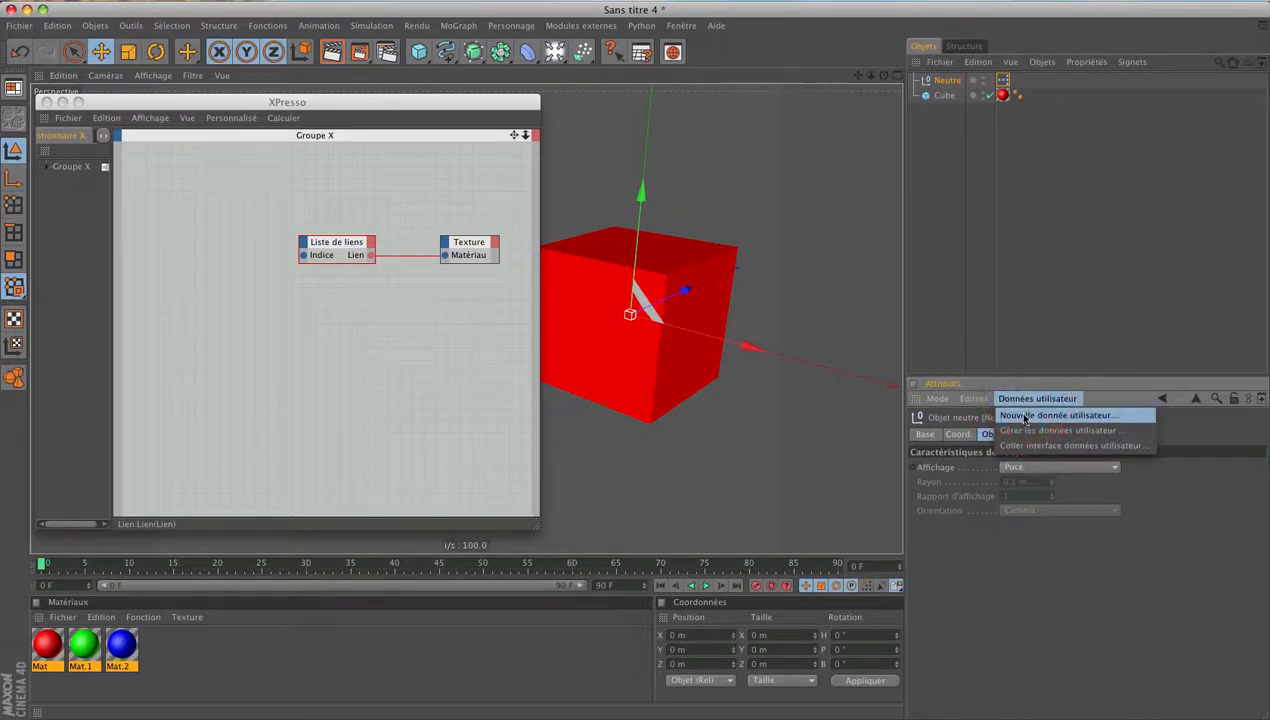
{"action": "left_click", "coordinate": [1025, 415]}
{"action": "left_click_drag", "start_coordinate": [860, 193], "coordinate": [608, 195]}
{"action": "double_click", "coordinate": [797, 244]}
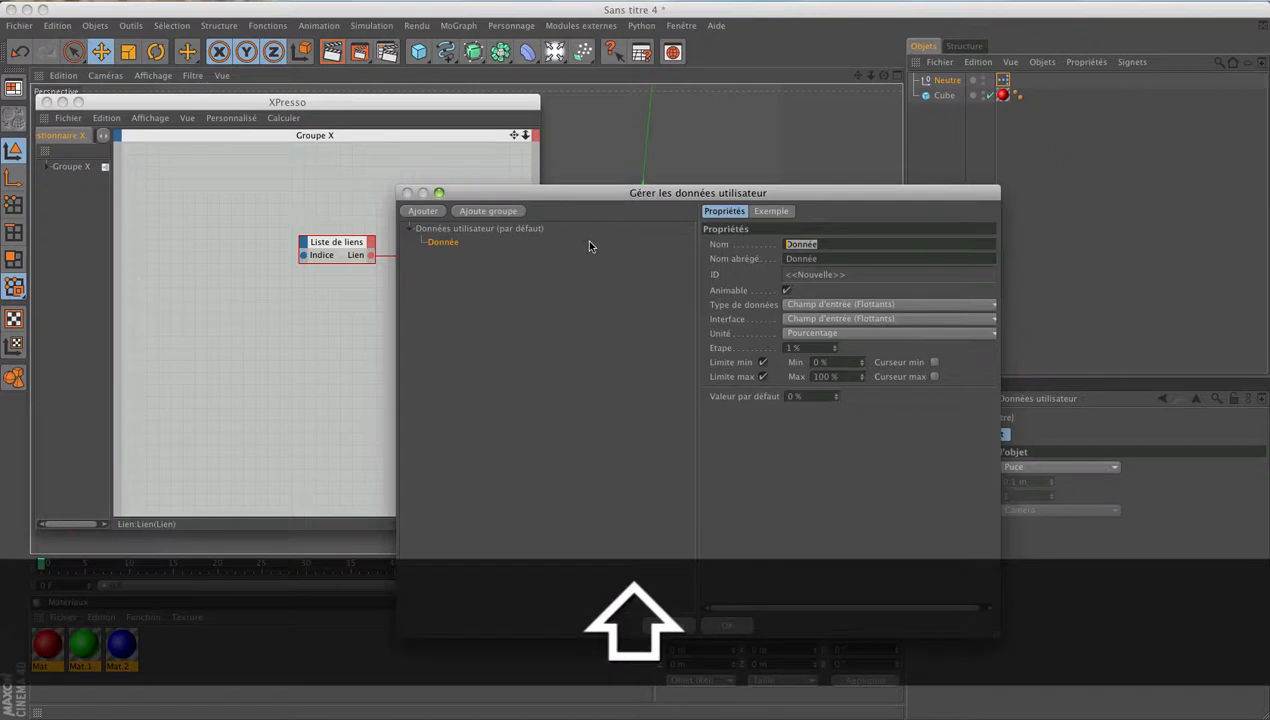
{"action": "type", "text": "Texture"}
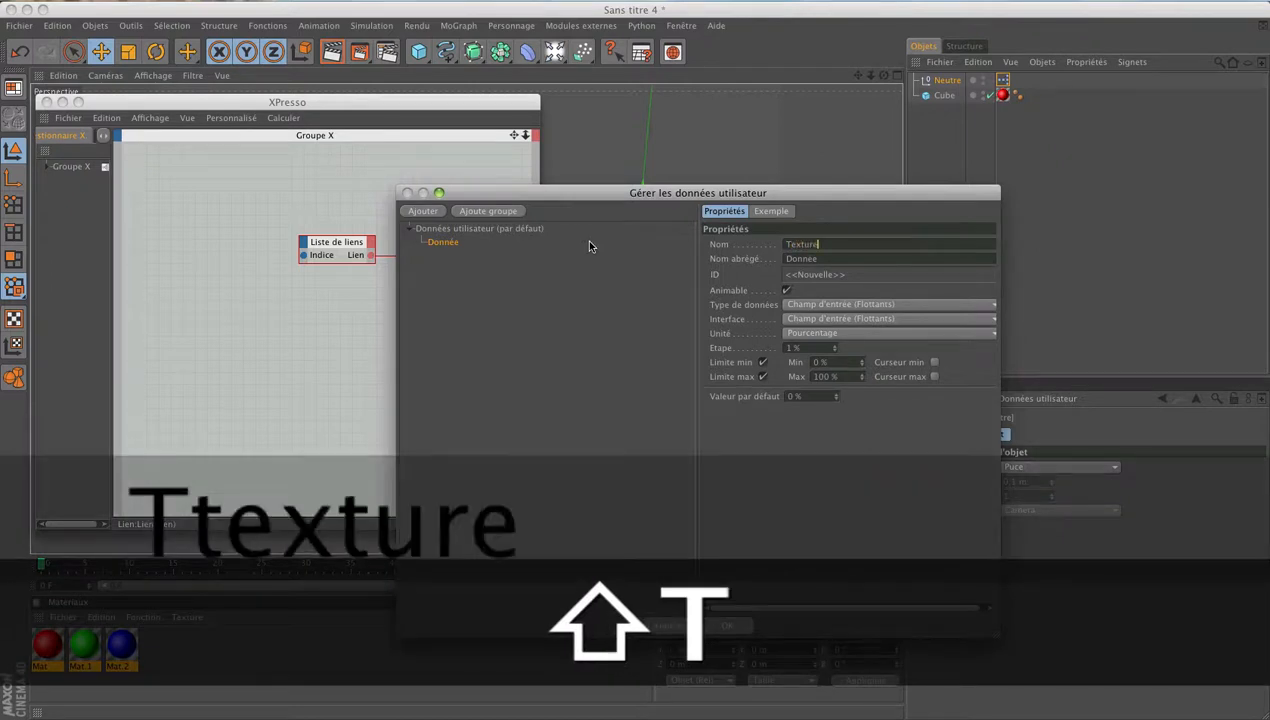
Step: Set the Texture data's interface to Curseur et champ d'entrée (Flottants) and its unit to Réel
{"action": "left_click", "coordinate": [839, 318]}
{"action": "left_click", "coordinate": [870, 348]}
{"action": "left_click_drag", "start_coordinate": [865, 400], "coordinate": [957, 400]}
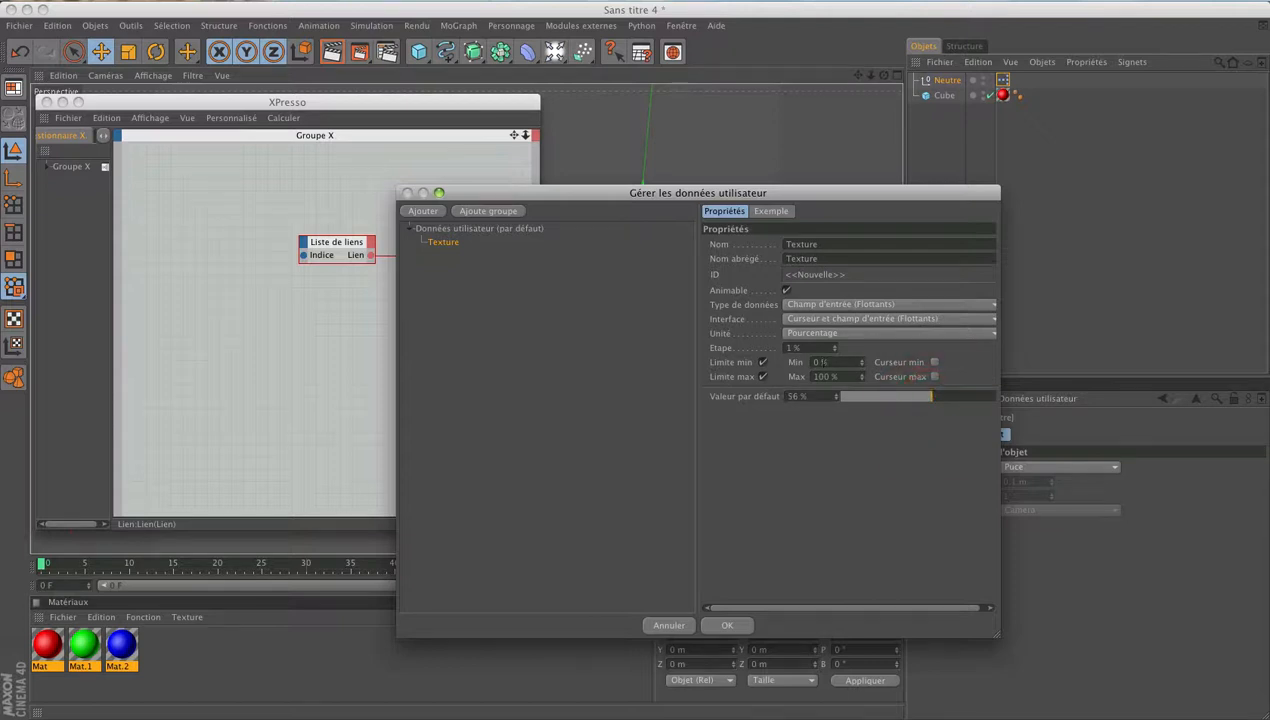
{"action": "left_click", "coordinate": [849, 336]}
{"action": "left_click", "coordinate": [848, 347]}
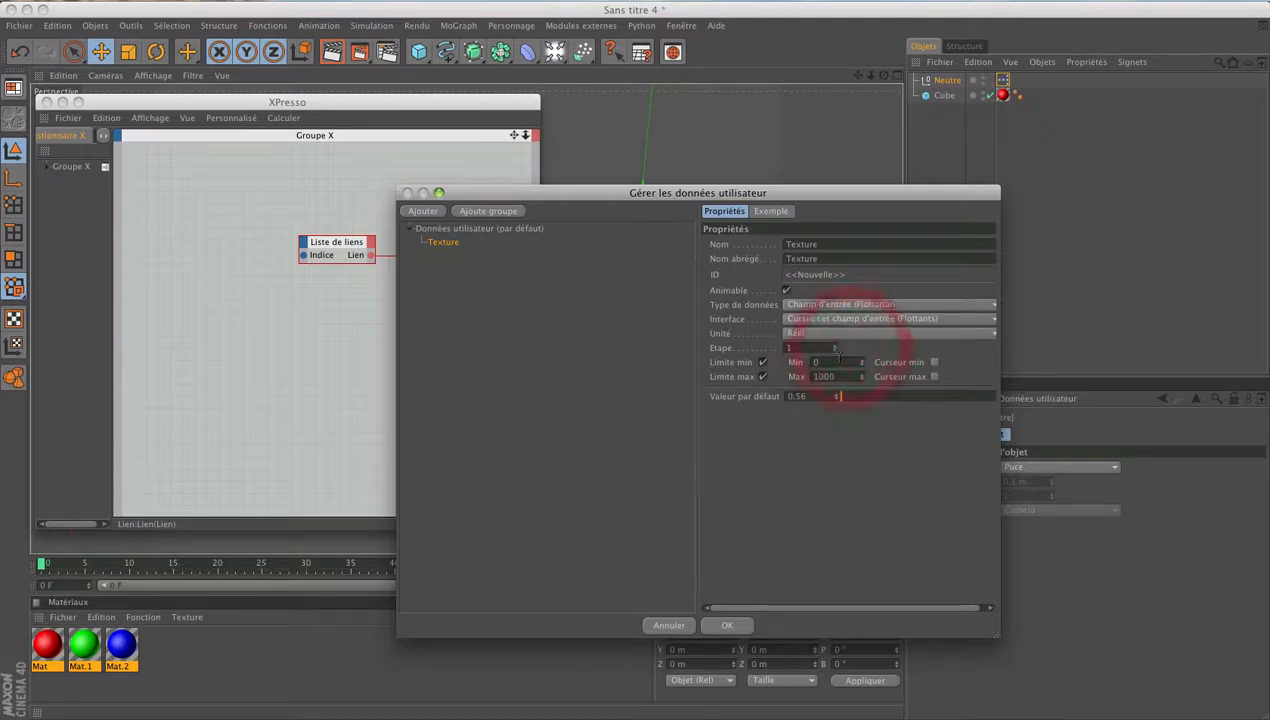
Step: Add a user data group named Contrôle texture and move the Texture entry into it
{"action": "left_click", "coordinate": [490, 211]}
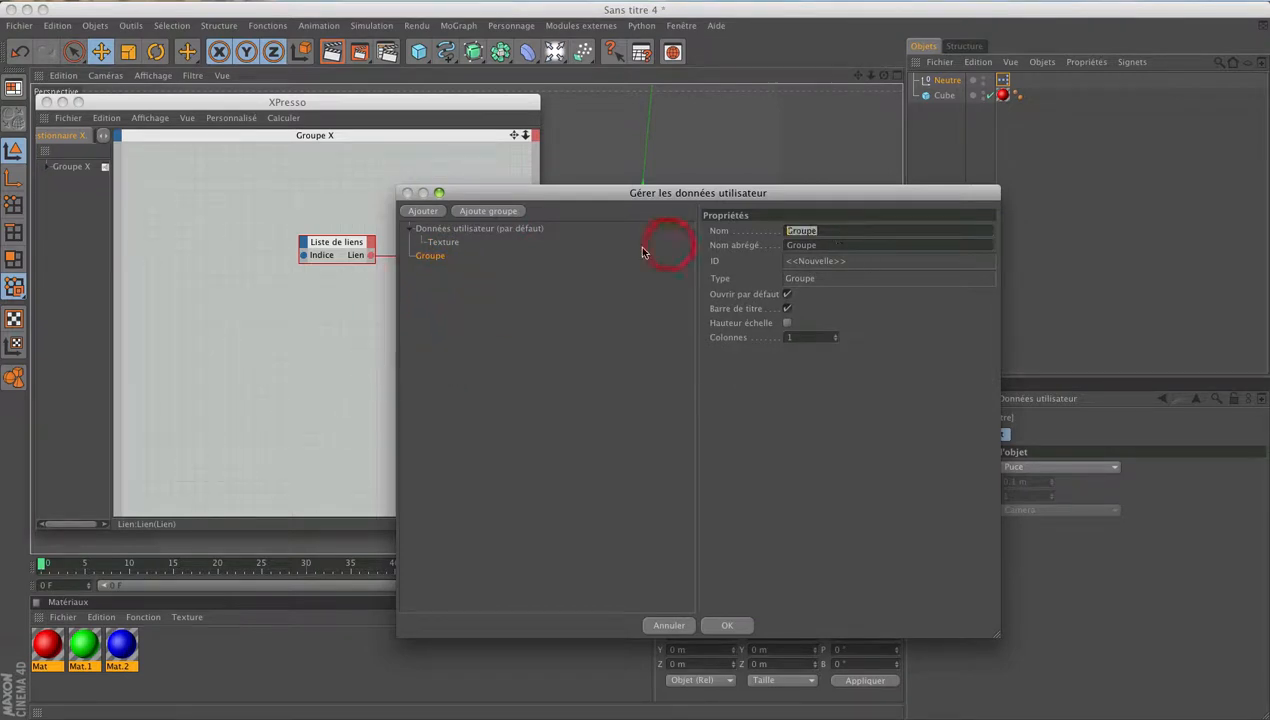
{"action": "type", "text": "Contrôl"}
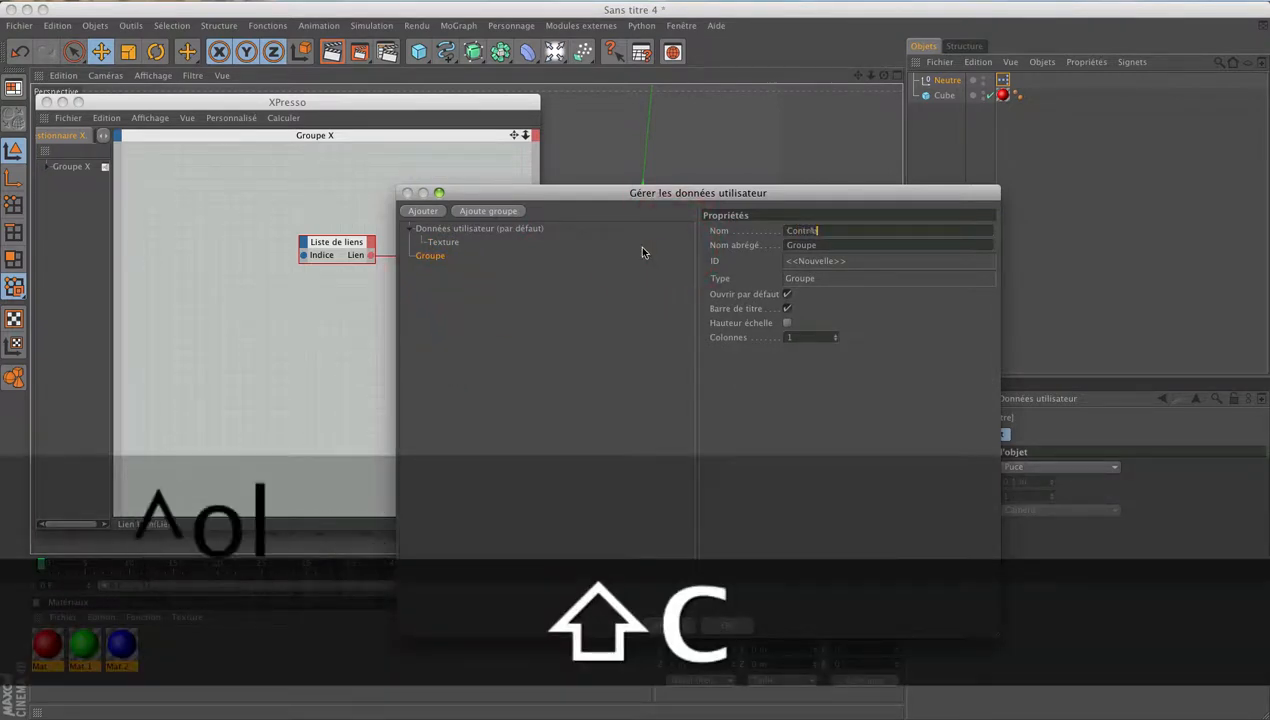
{"action": "type", "text": "e texture"}
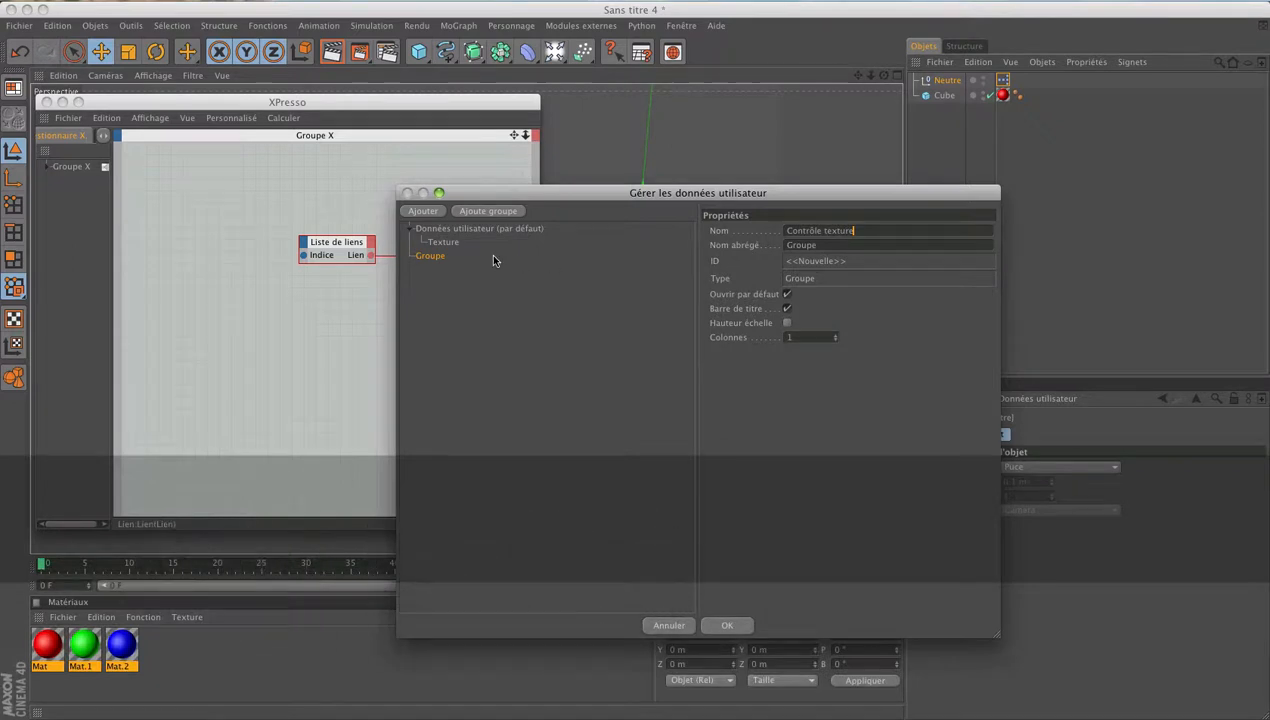
{"action": "left_click_drag", "start_coordinate": [443, 241], "coordinate": [443, 256]}
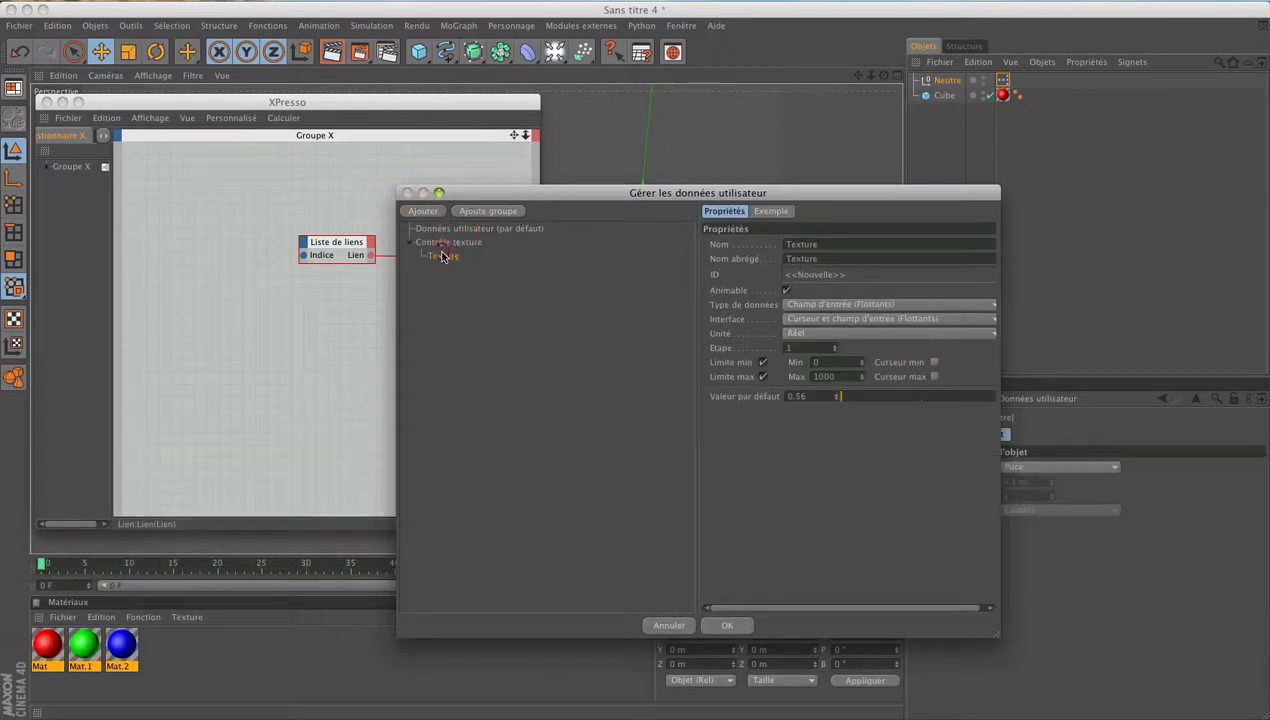
{"action": "left_click", "coordinate": [450, 242]}
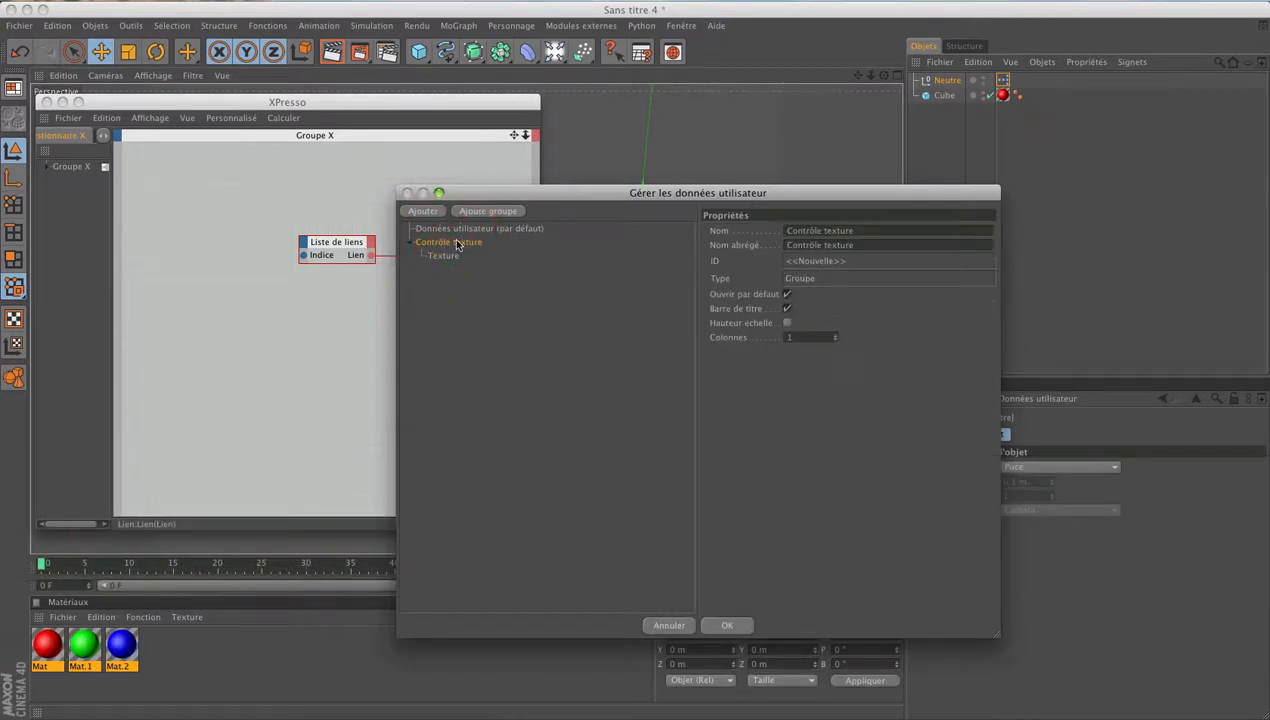
Step: Limit the Texture data to a maximum of 10 with a default value of 0 and confirm the user data
{"action": "left_click", "coordinate": [442, 256]}
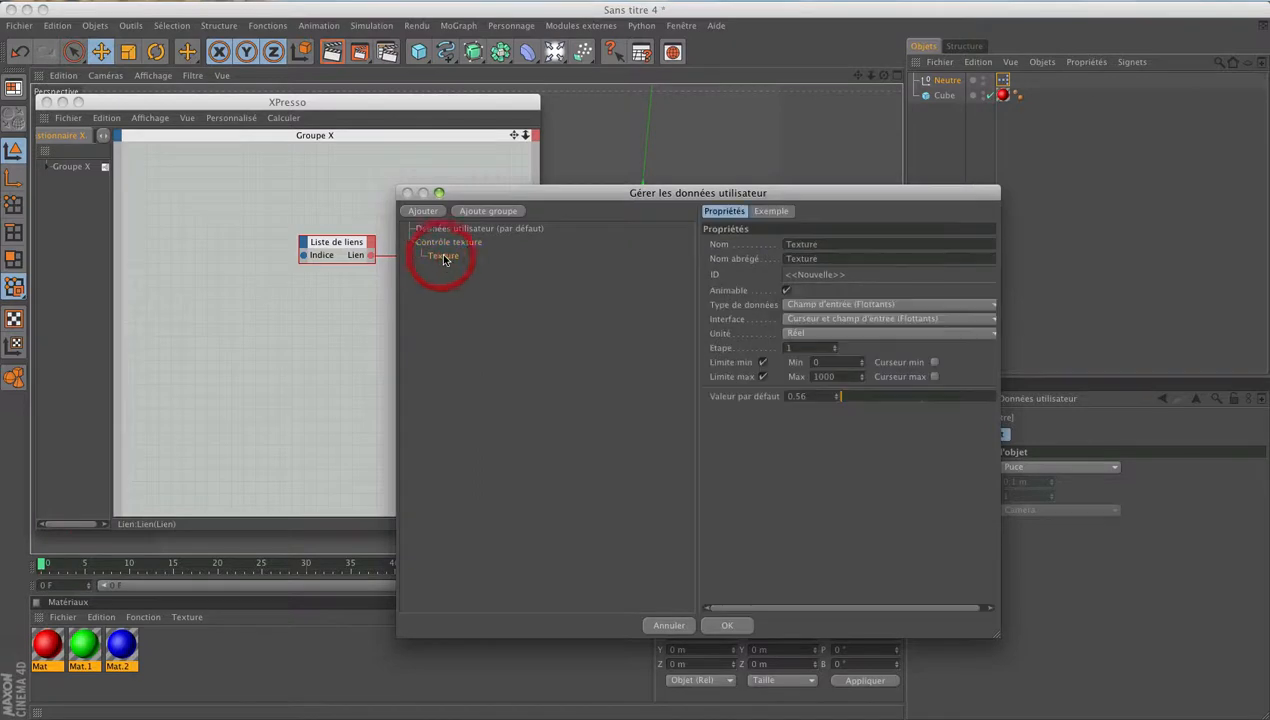
{"action": "double_click", "coordinate": [825, 376]}
{"action": "type", "text": "10"}
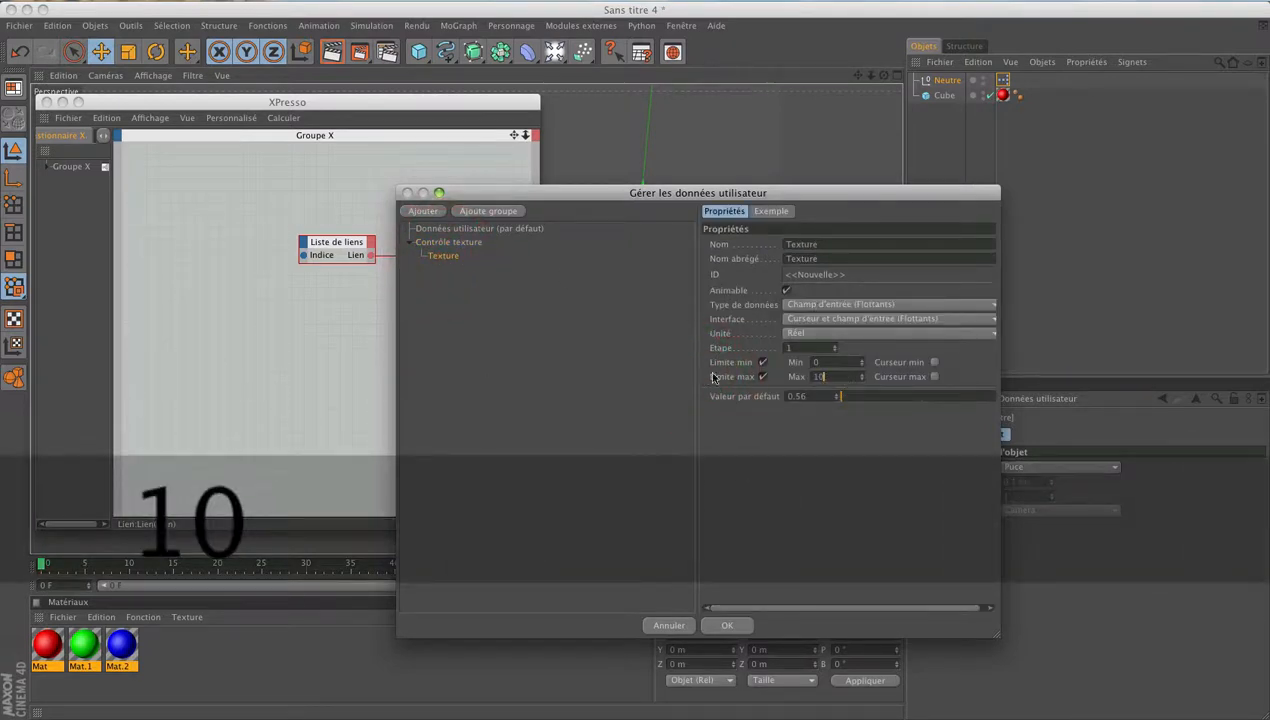
{"action": "left_click", "coordinate": [871, 438]}
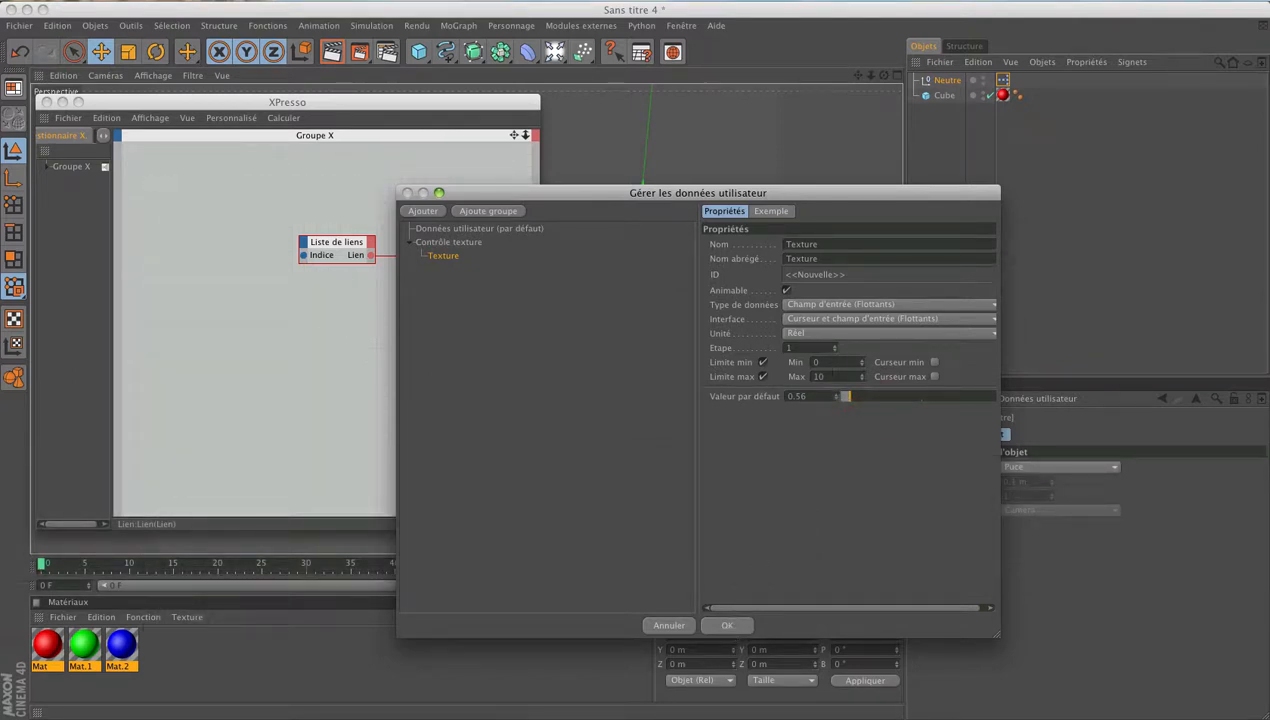
{"action": "left_click_drag", "start_coordinate": [873, 400], "coordinate": [751, 396]}
{"action": "left_click", "coordinate": [727, 625]}
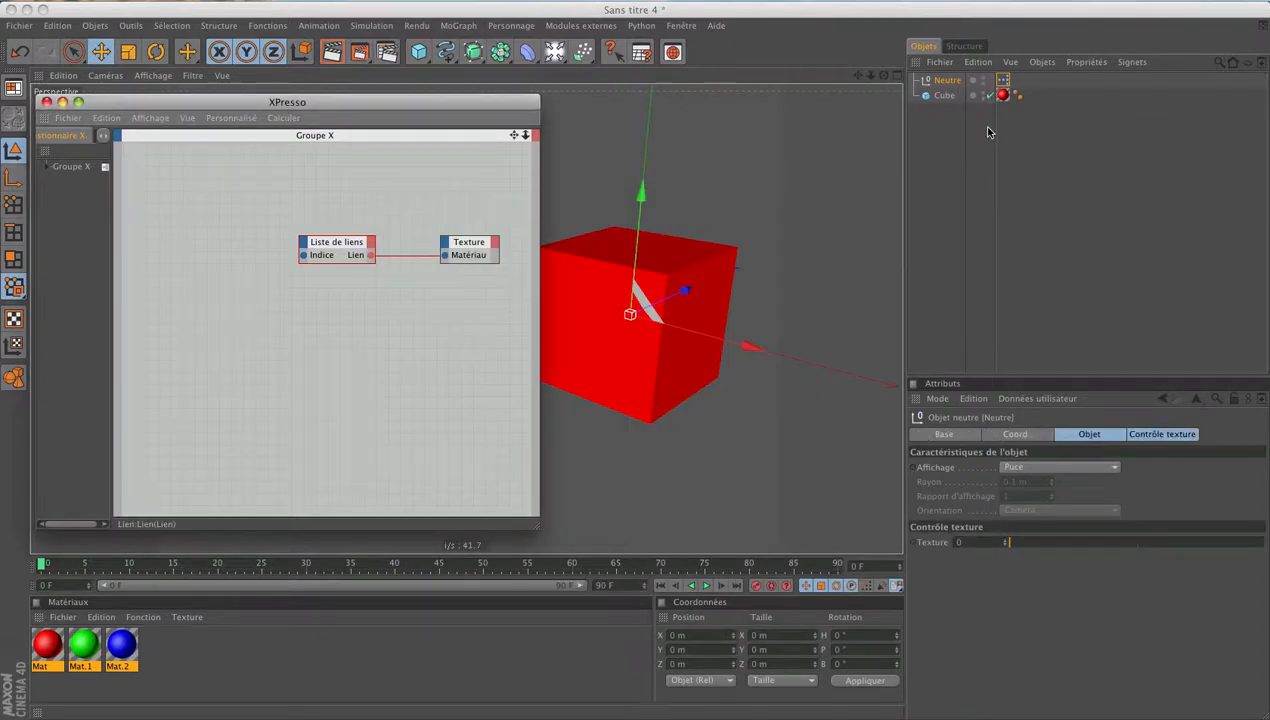
Step: Add the Neutre object to the graph before the Liste de liens node and give it a Contrôle texture > Texture output port
{"action": "left_click", "coordinate": [950, 81]}
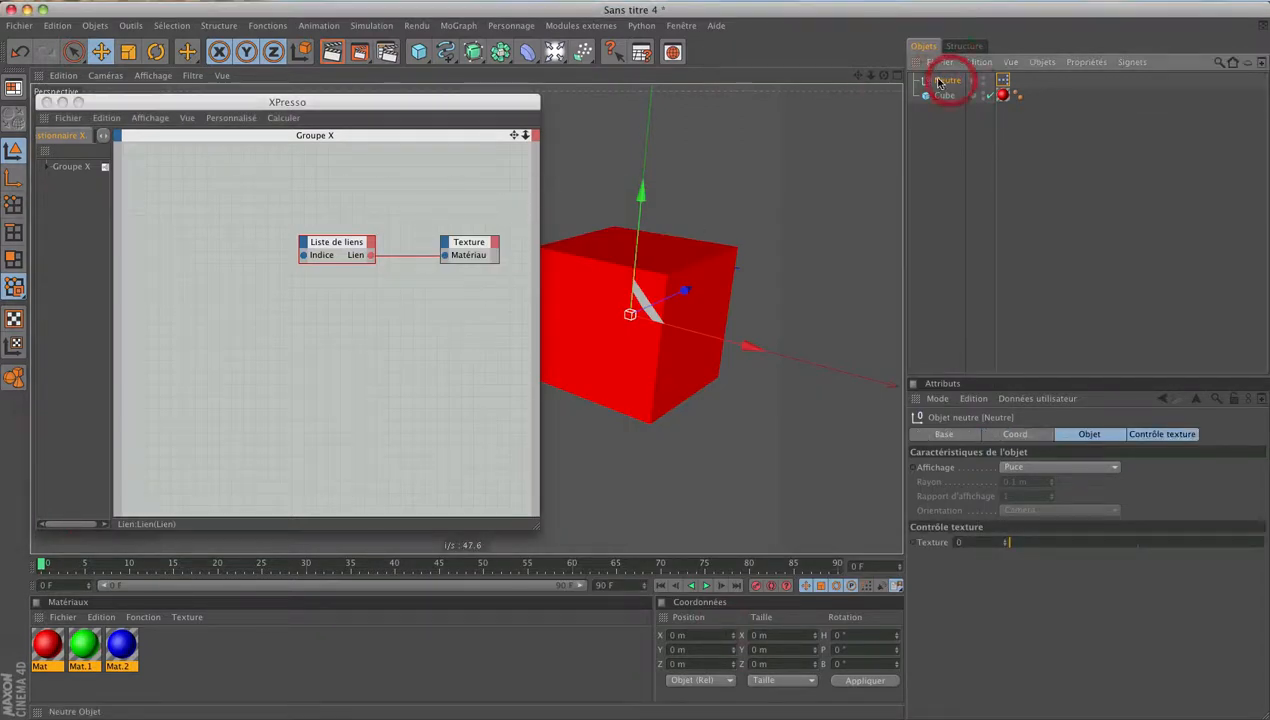
{"action": "left_click", "coordinate": [1155, 437]}
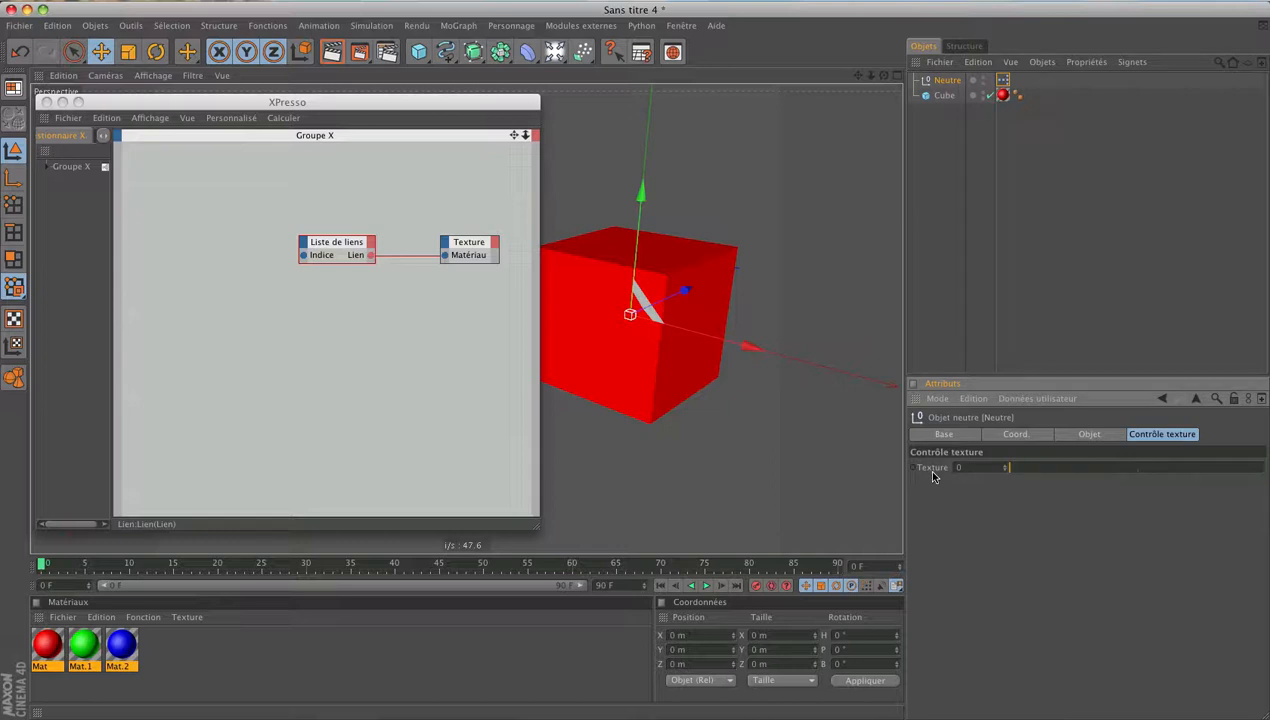
{"action": "left_click", "coordinate": [1011, 470]}
{"action": "left_click_drag", "start_coordinate": [934, 86], "coordinate": [182, 250]}
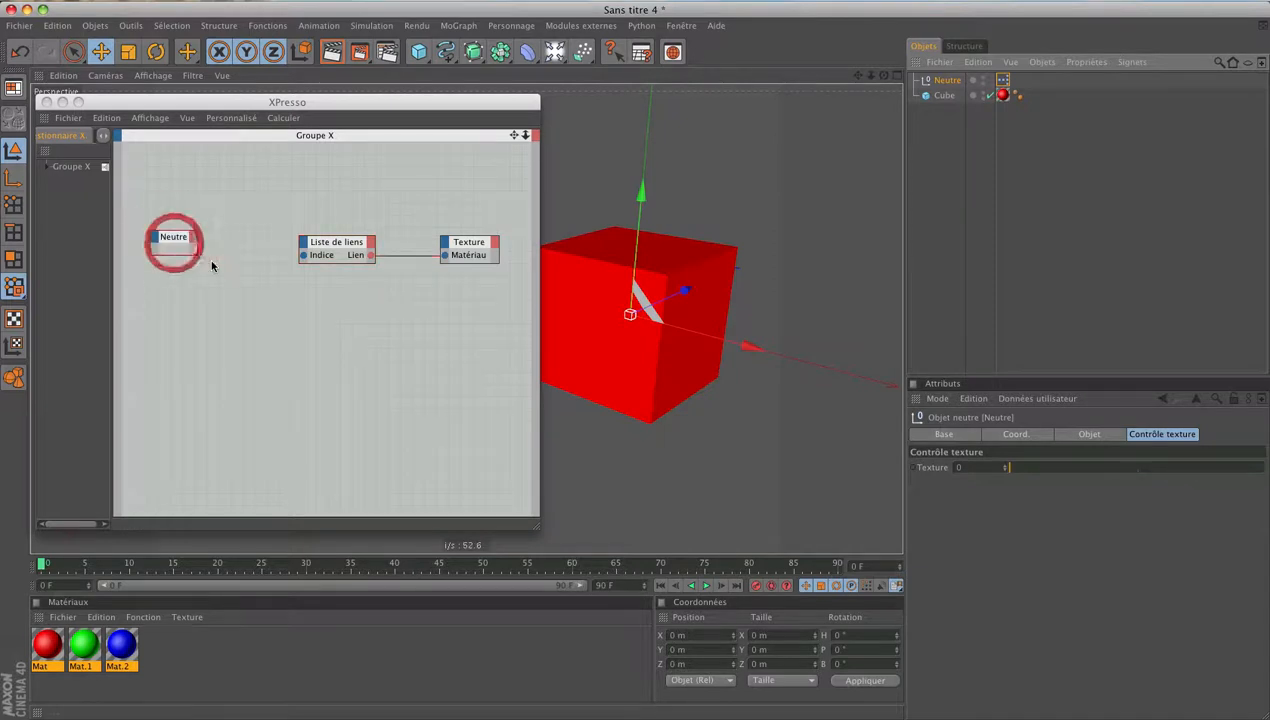
{"action": "left_click", "coordinate": [195, 238]}
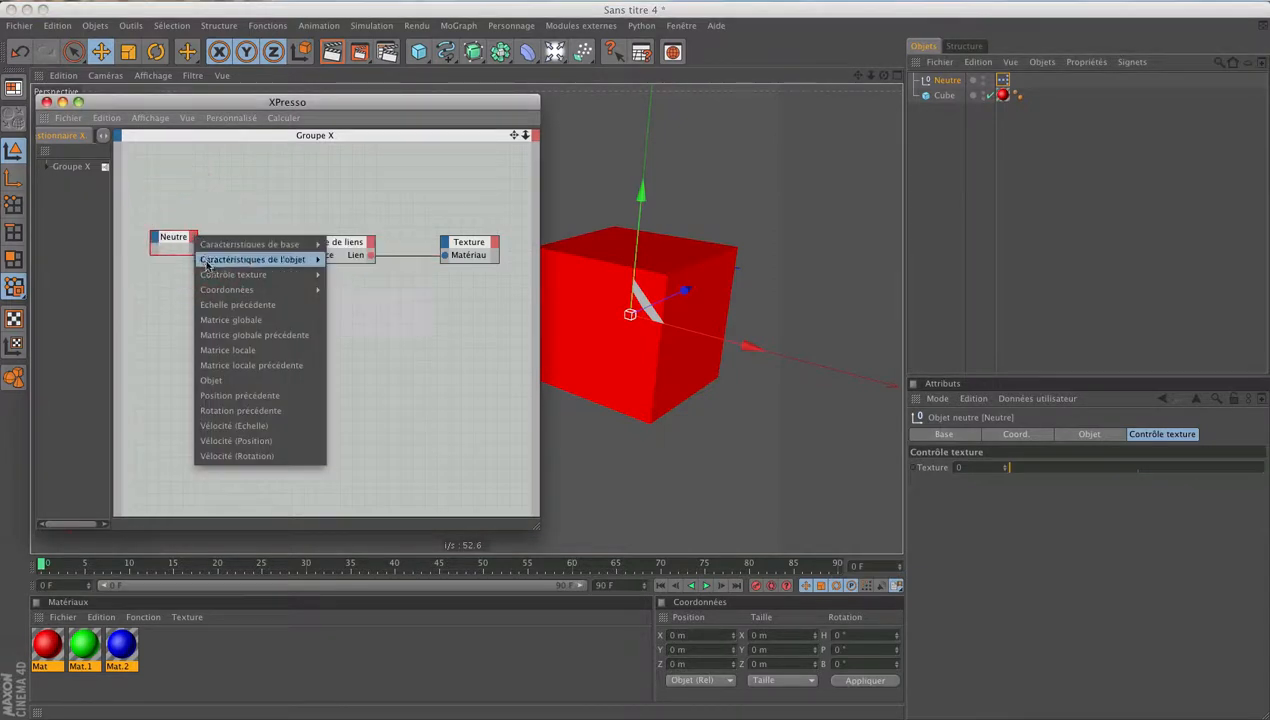
{"action": "mouse_move", "coordinate": [291, 287]}
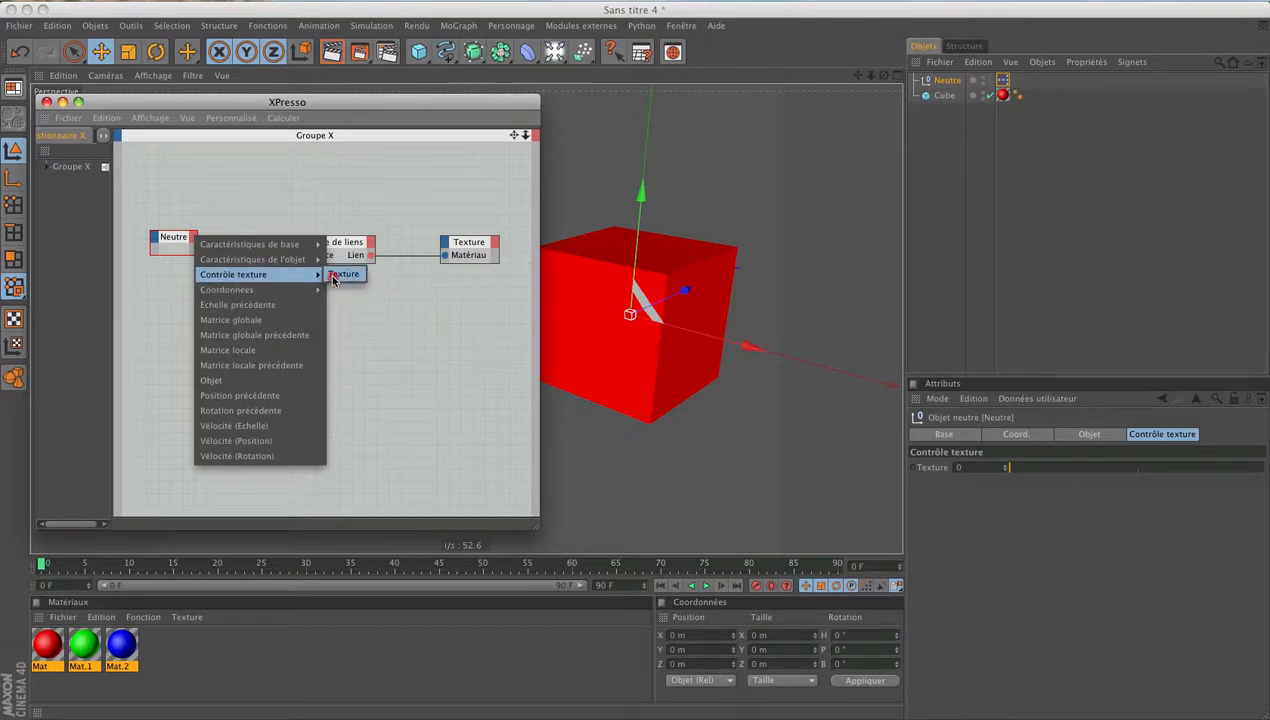
{"action": "left_click", "coordinate": [326, 277]}
Step: Connect the Neutre node's Texture output to the Liste de liens node's Indice input and close the XPresso editor
{"action": "left_click_drag", "start_coordinate": [196, 251], "coordinate": [303, 255]}
{"action": "left_click_drag", "start_coordinate": [165, 240], "coordinate": [177, 245]}
{"action": "left_click", "coordinate": [46, 102]}
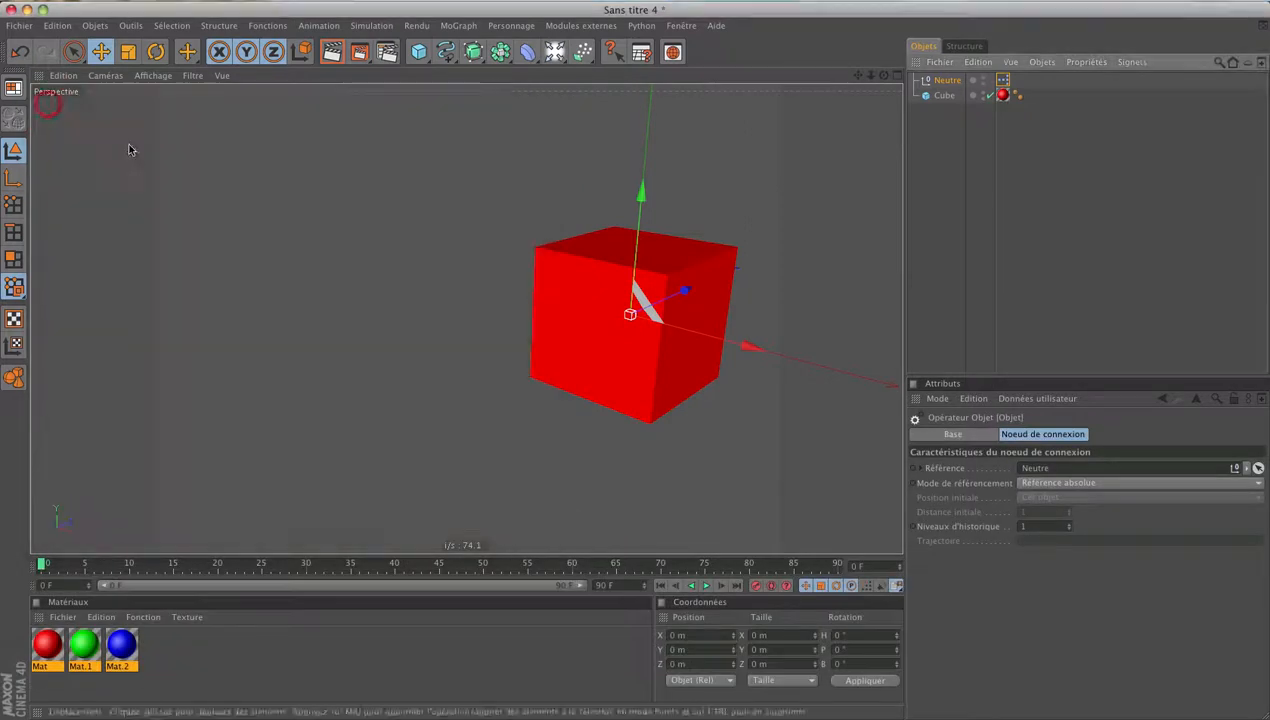
Step: Place the Neutre object's Texture slider in the 3D view below the cube and try it out
{"action": "left_click", "coordinate": [948, 80]}
{"action": "mouse_move", "coordinate": [1010, 467]}
{"action": "left_mouse_down"}
{"action": "mouse_move", "coordinate": [1077, 468]}
{"action": "mouse_move", "coordinate": [1015, 468]}
{"action": "left_mouse_up"}
{"action": "left_click_drag", "start_coordinate": [932, 467], "coordinate": [609, 498]}
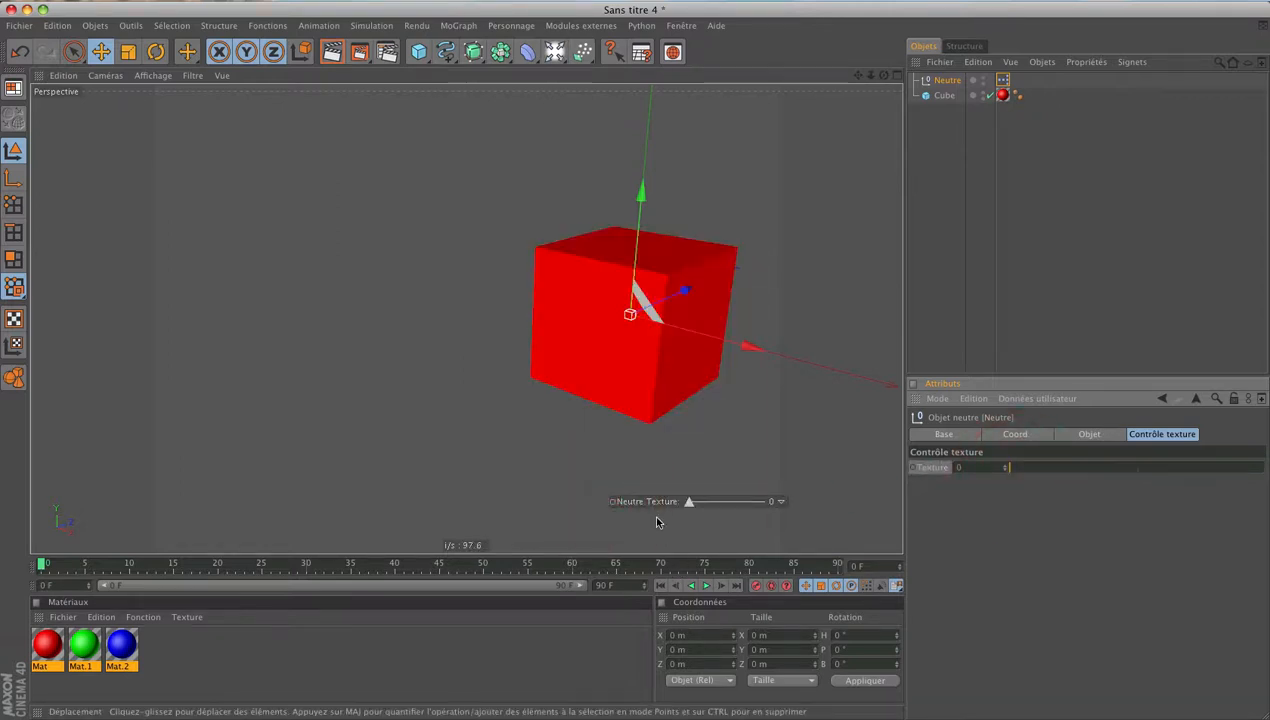
{"action": "mouse_move", "coordinate": [688, 502]}
{"action": "left_mouse_down"}
{"action": "mouse_move", "coordinate": [712, 504]}
{"action": "mouse_move", "coordinate": [689, 505]}
{"action": "left_mouse_up"}
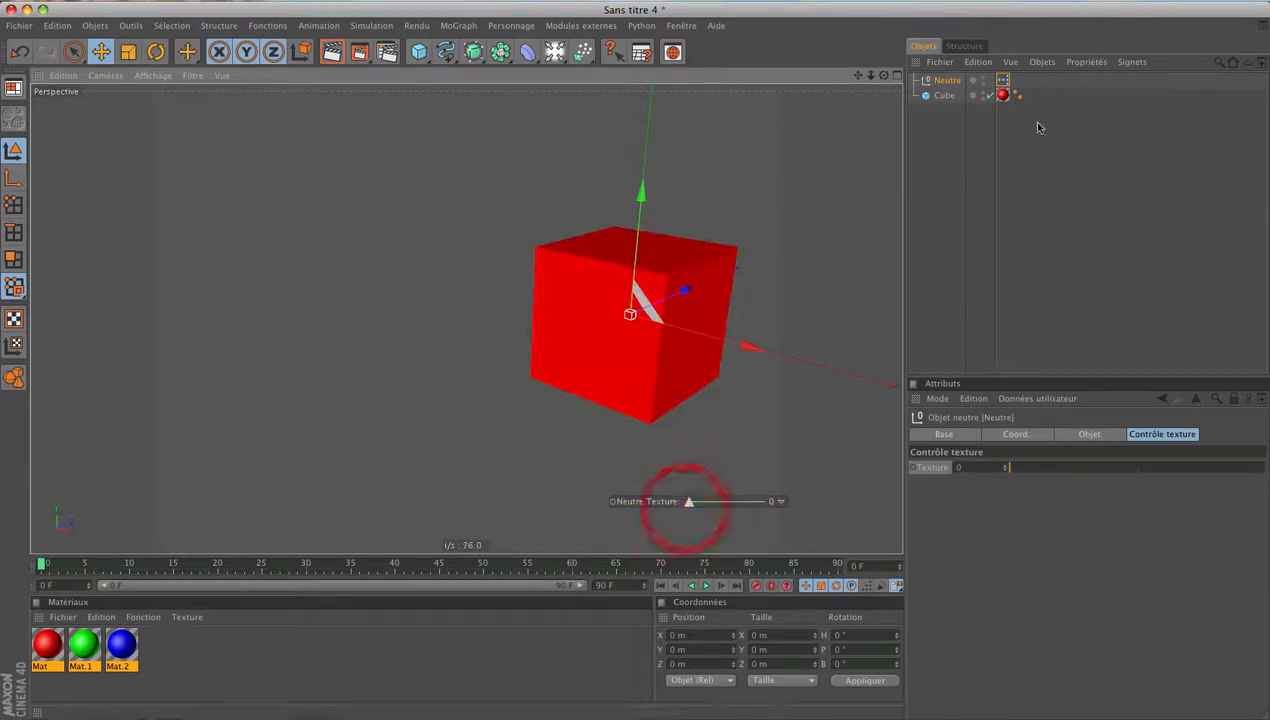
Step: Reopen the XPresso graph and move the Liste de liens and Texture nodes closer to the Neutre node
{"action": "left_click", "coordinate": [1004, 81]}
{"action": "double_click", "coordinate": [1004, 81]}
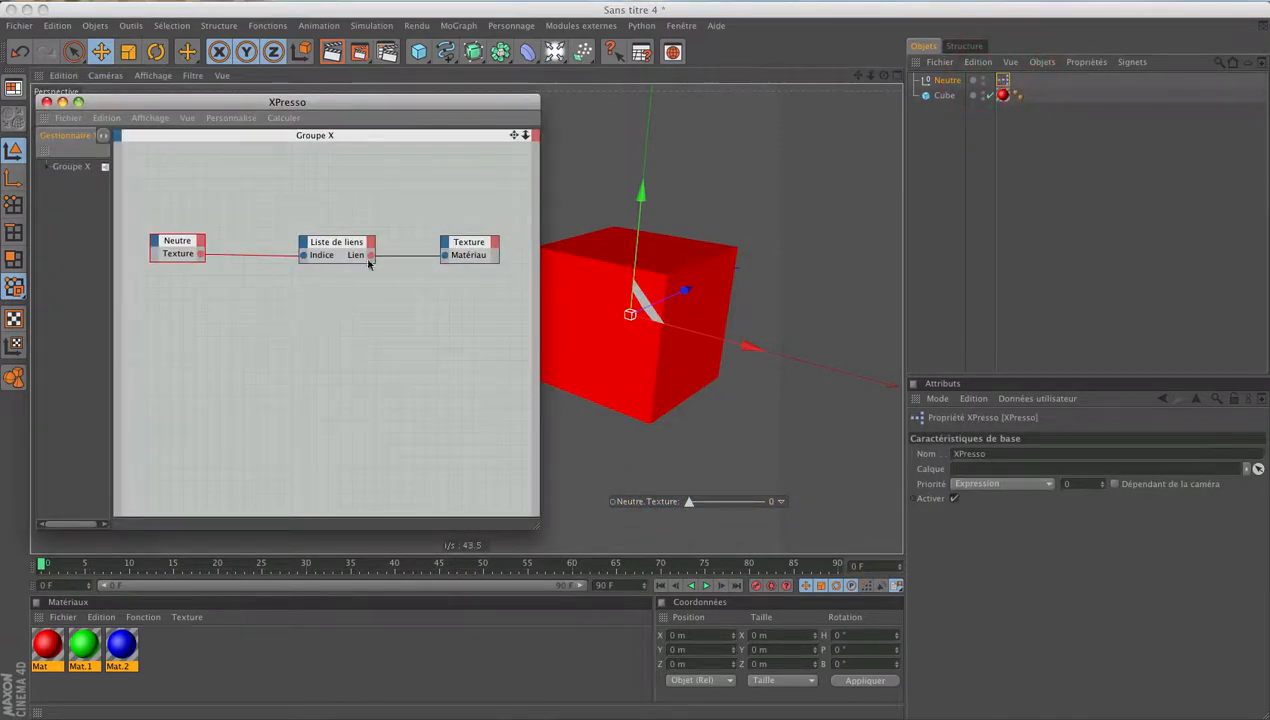
{"action": "left_click", "coordinate": [330, 243]}
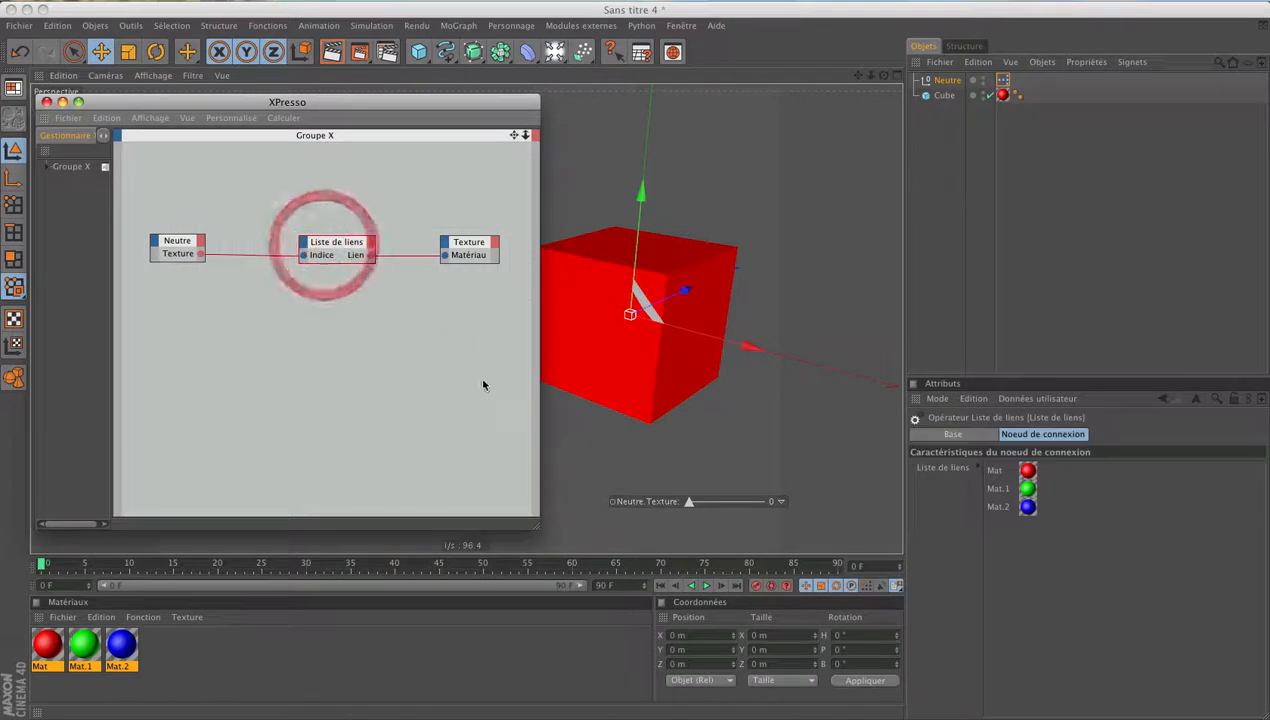
{"action": "left_click_drag", "start_coordinate": [345, 244], "coordinate": [293, 241]}
{"action": "left_click_drag", "start_coordinate": [480, 242], "coordinate": [420, 243]}
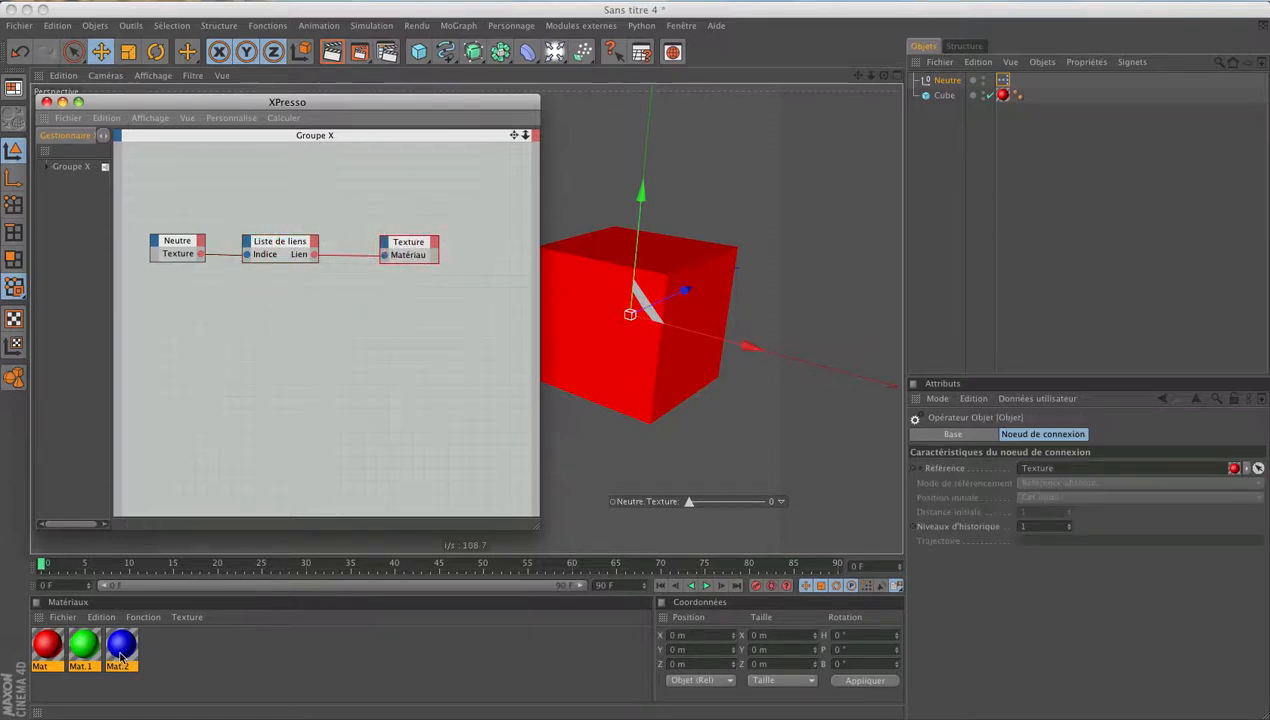
Step: Move the green Mat.1 below the blue Mat.2 in the Liste de liens node and try the Texture slider
{"action": "left_click", "coordinate": [182, 658]}
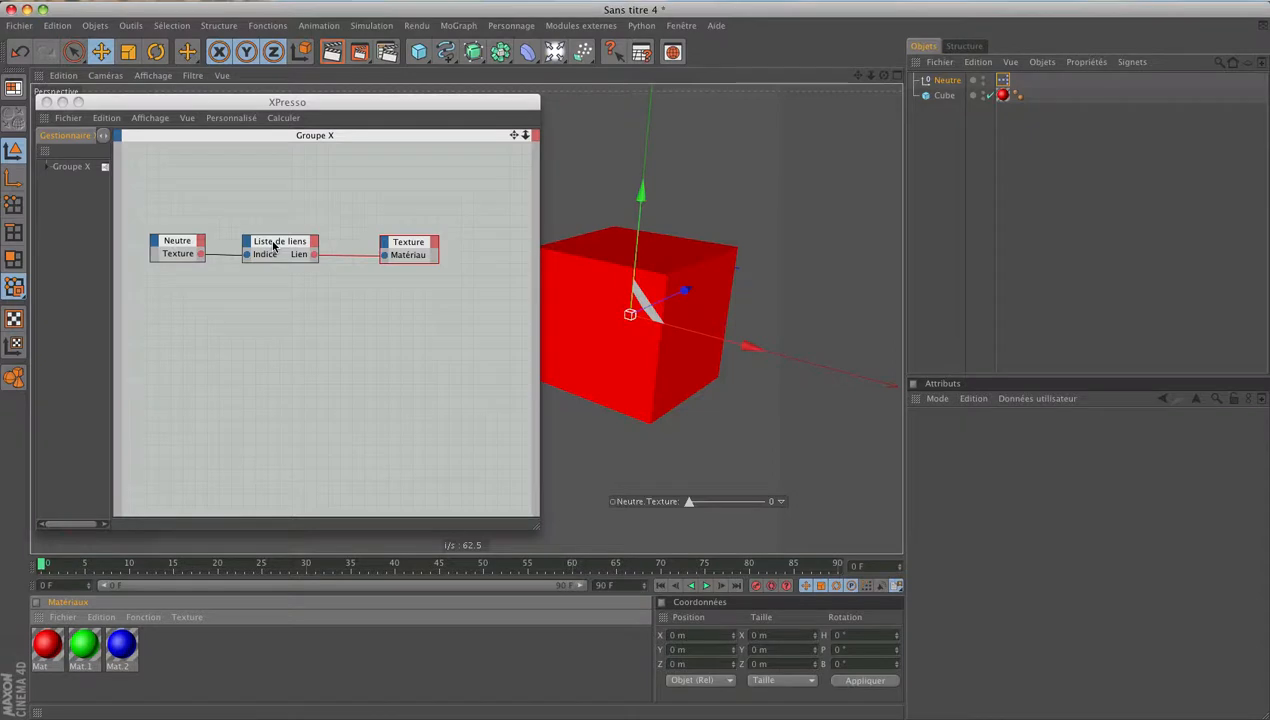
{"action": "left_click", "coordinate": [274, 243]}
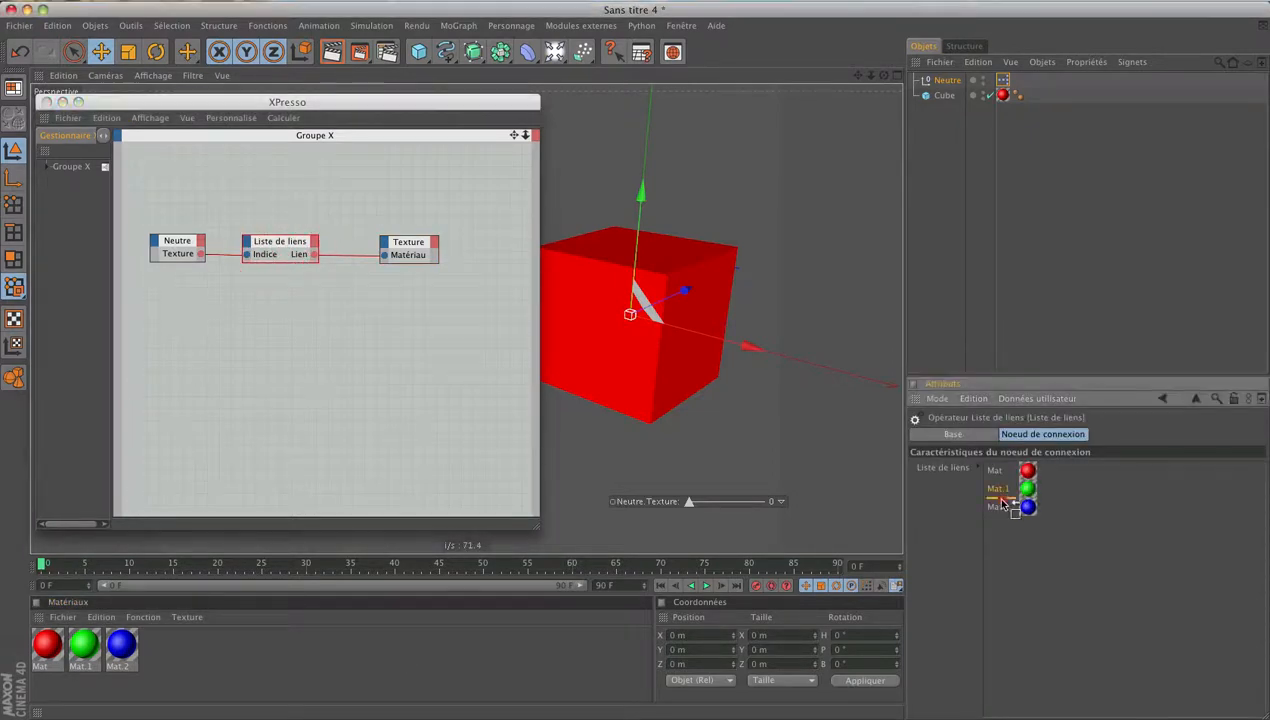
{"action": "left_click_drag", "start_coordinate": [1000, 488], "coordinate": [1020, 508]}
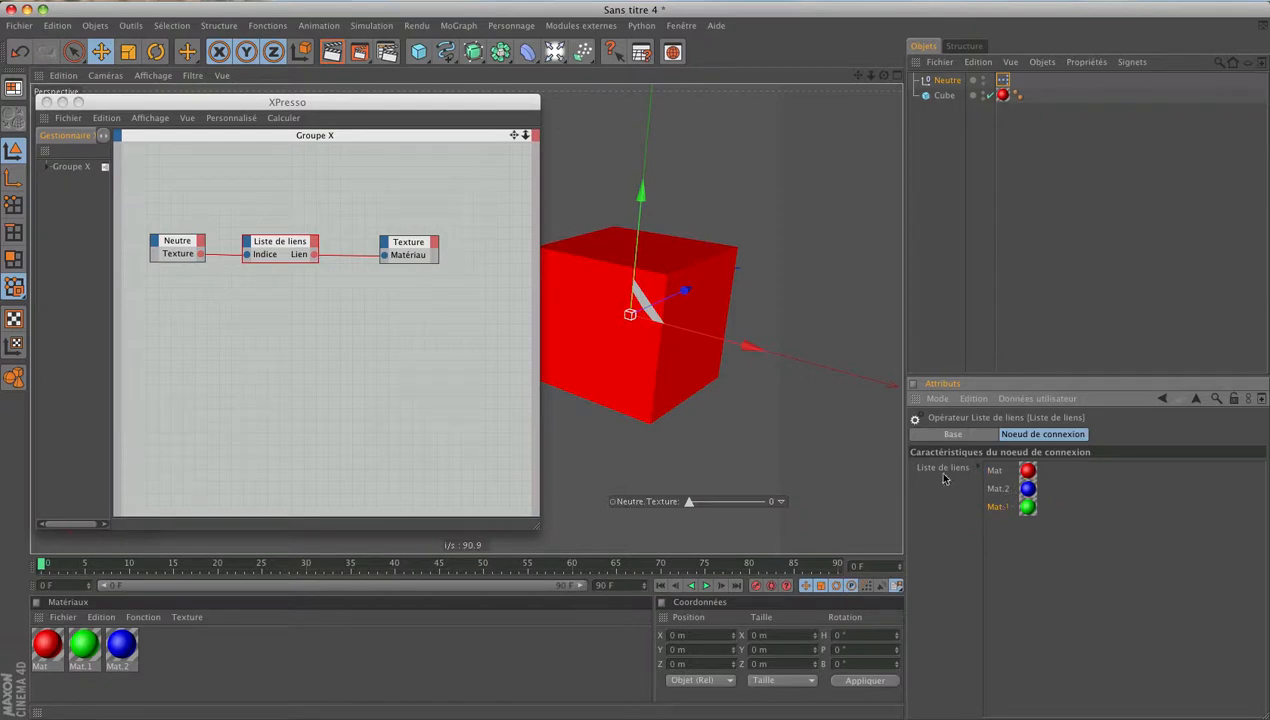
{"action": "left_click", "coordinate": [688, 503]}
{"action": "left_click_drag", "start_coordinate": [692, 505], "coordinate": [686, 505]}
Step: Create a new default material and insert it between Mat and Mat.2 in the Liste de liens node, then close the XPresso editor
{"action": "double_click", "coordinate": [232, 688]}
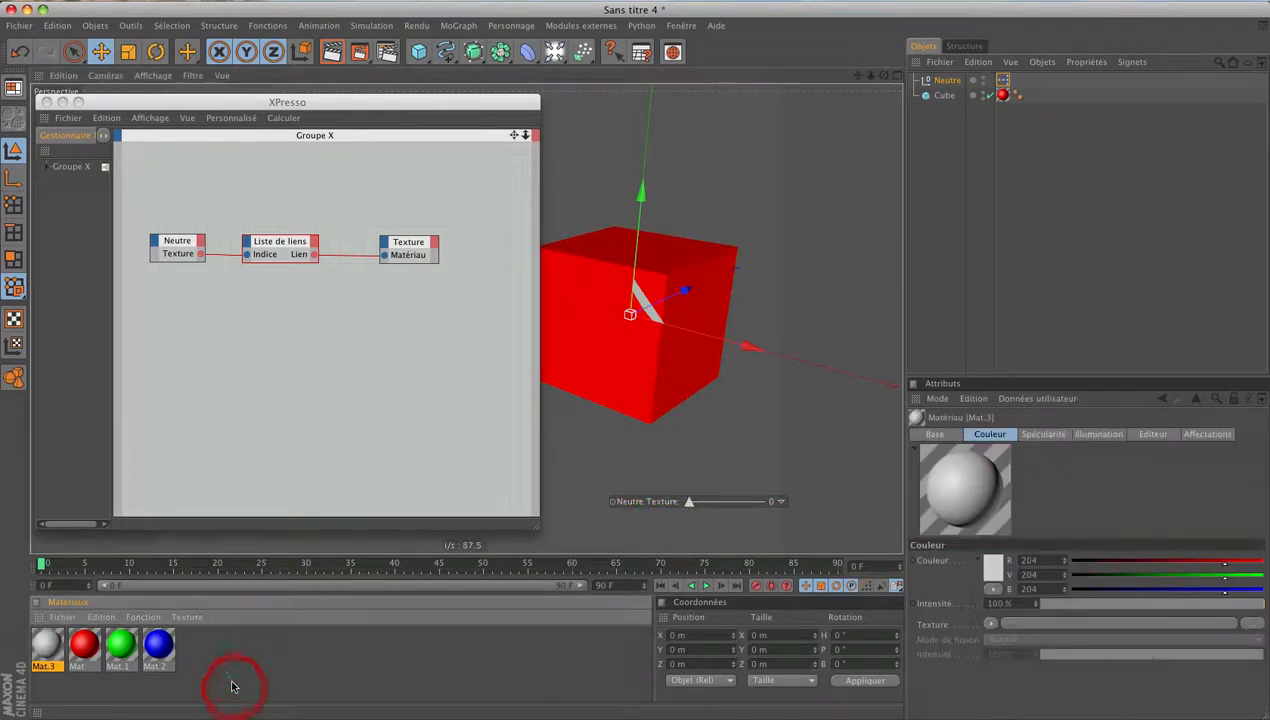
{"action": "left_click", "coordinate": [276, 243]}
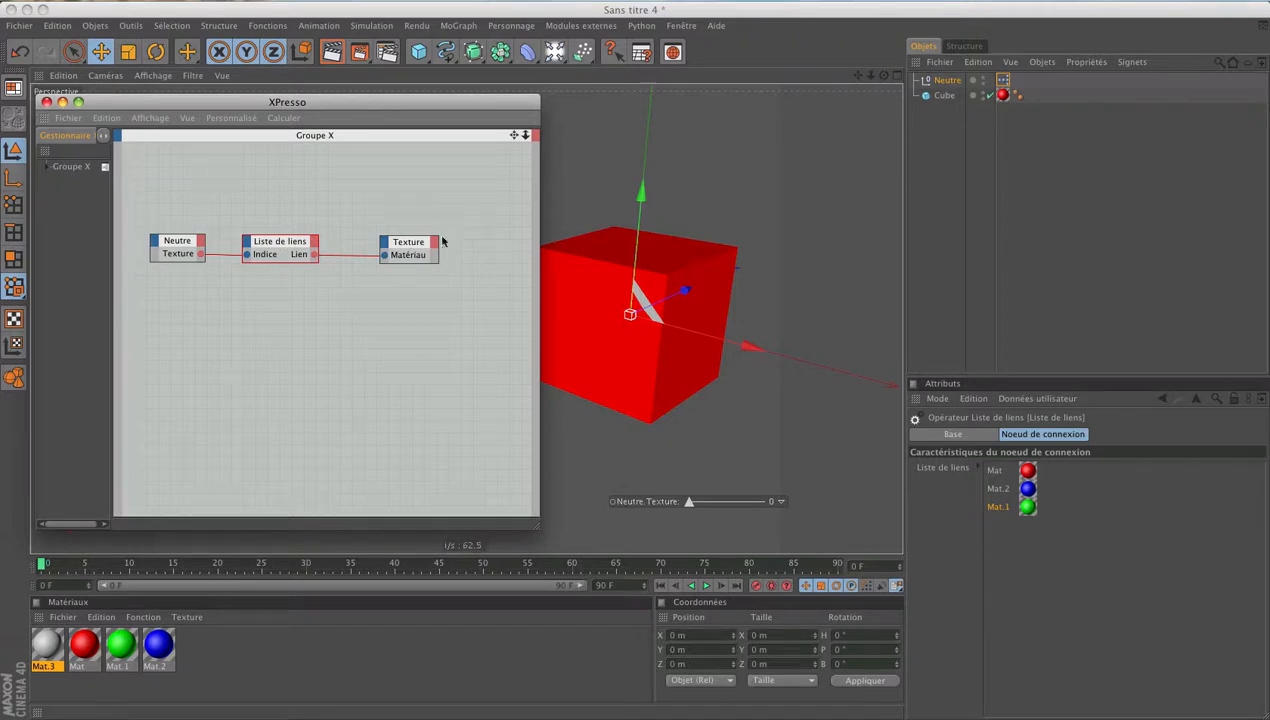
{"action": "left_click_drag", "start_coordinate": [44, 652], "coordinate": [998, 483]}
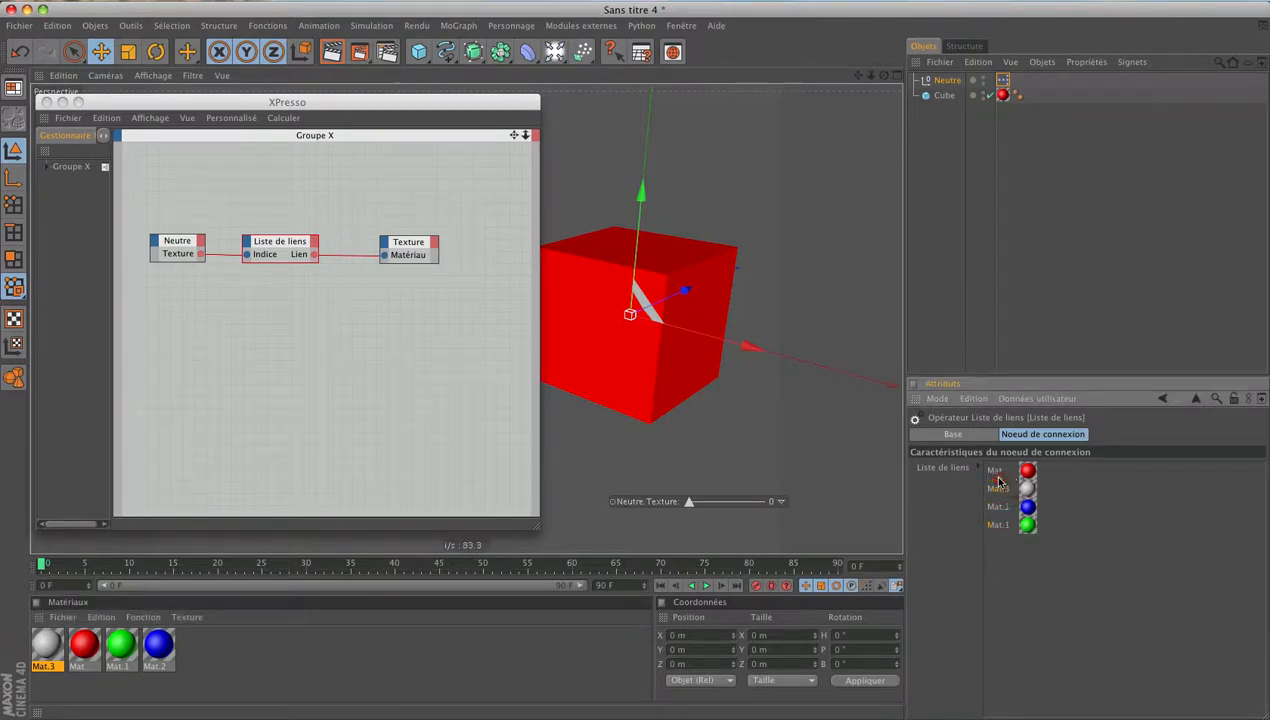
{"action": "left_click", "coordinate": [46, 102]}
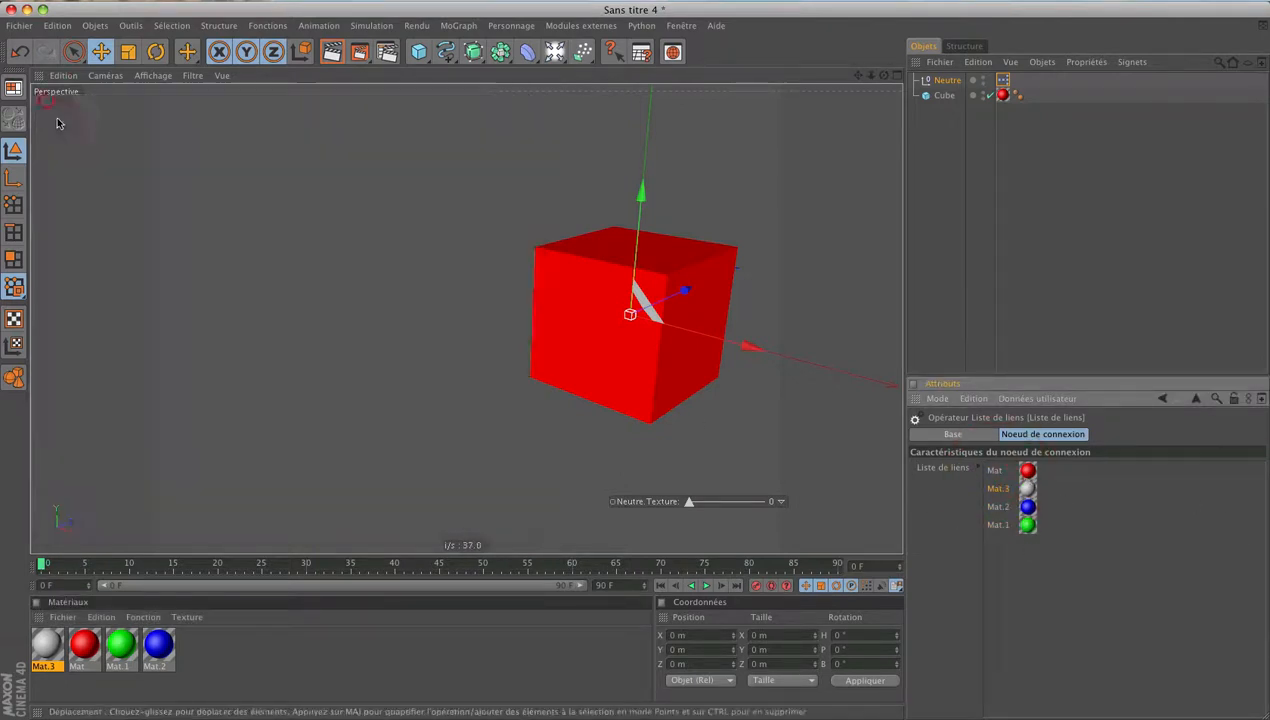
Step: Check in the Neutre object's user data manager whether the Texture parameter is animatable
{"action": "left_click", "coordinate": [946, 83]}
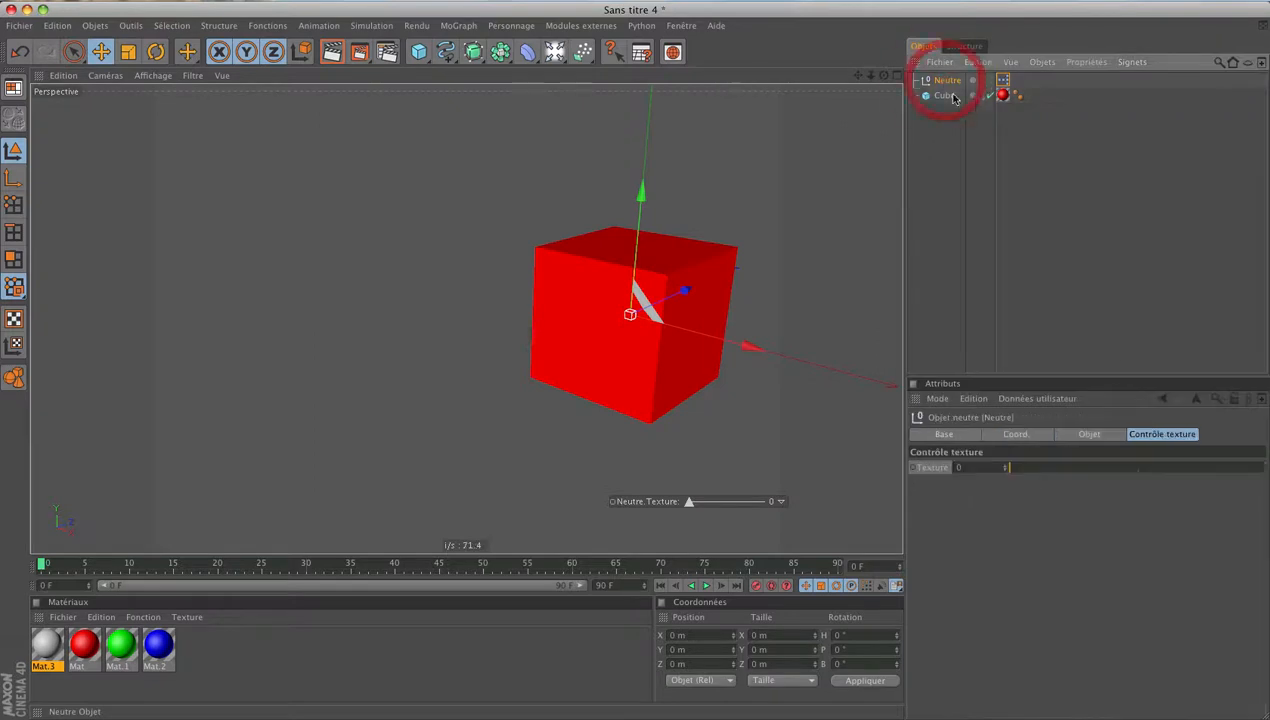
{"action": "left_click", "coordinate": [1060, 399]}
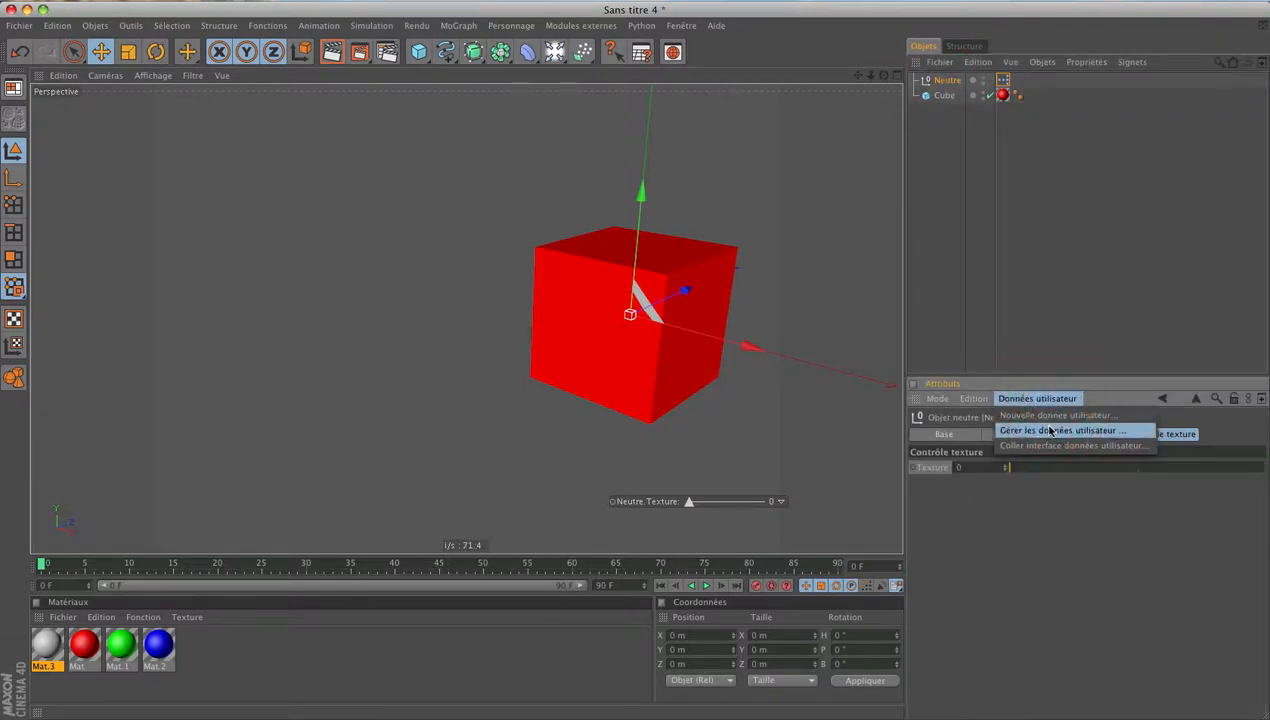
{"action": "left_click", "coordinate": [1045, 425]}
{"action": "left_click", "coordinate": [713, 274]}
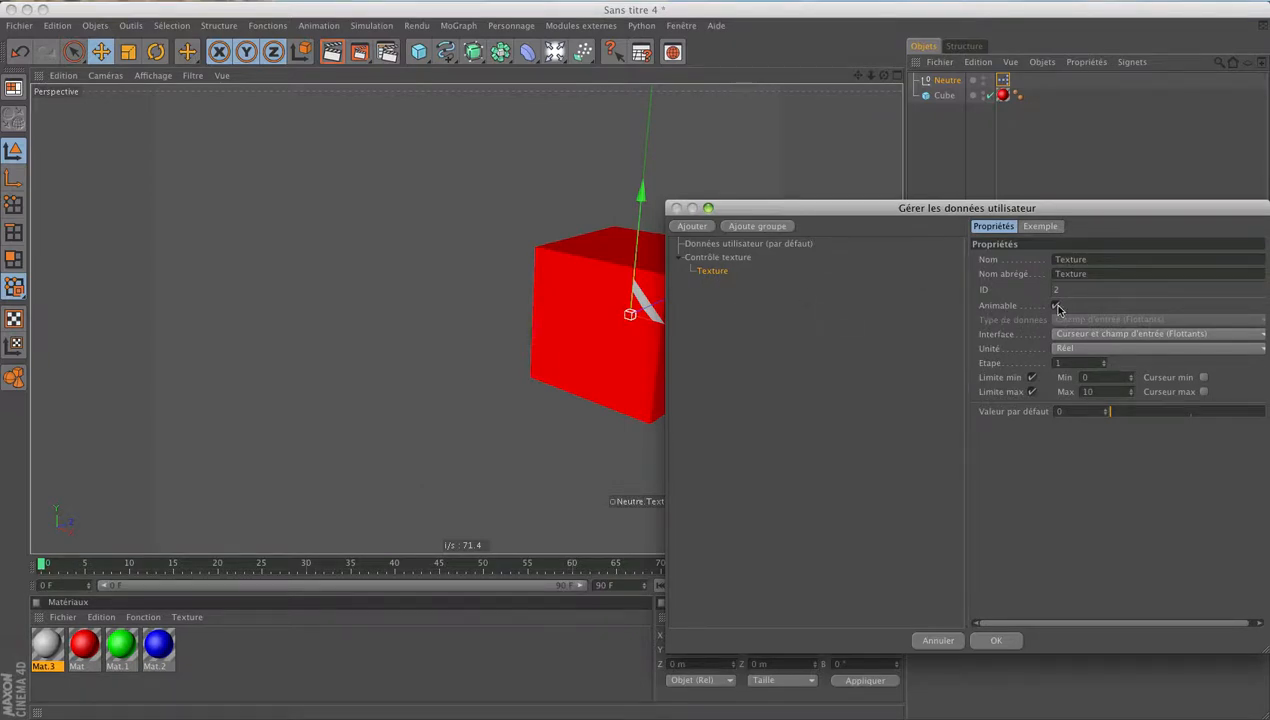
{"action": "left_click", "coordinate": [996, 640]}
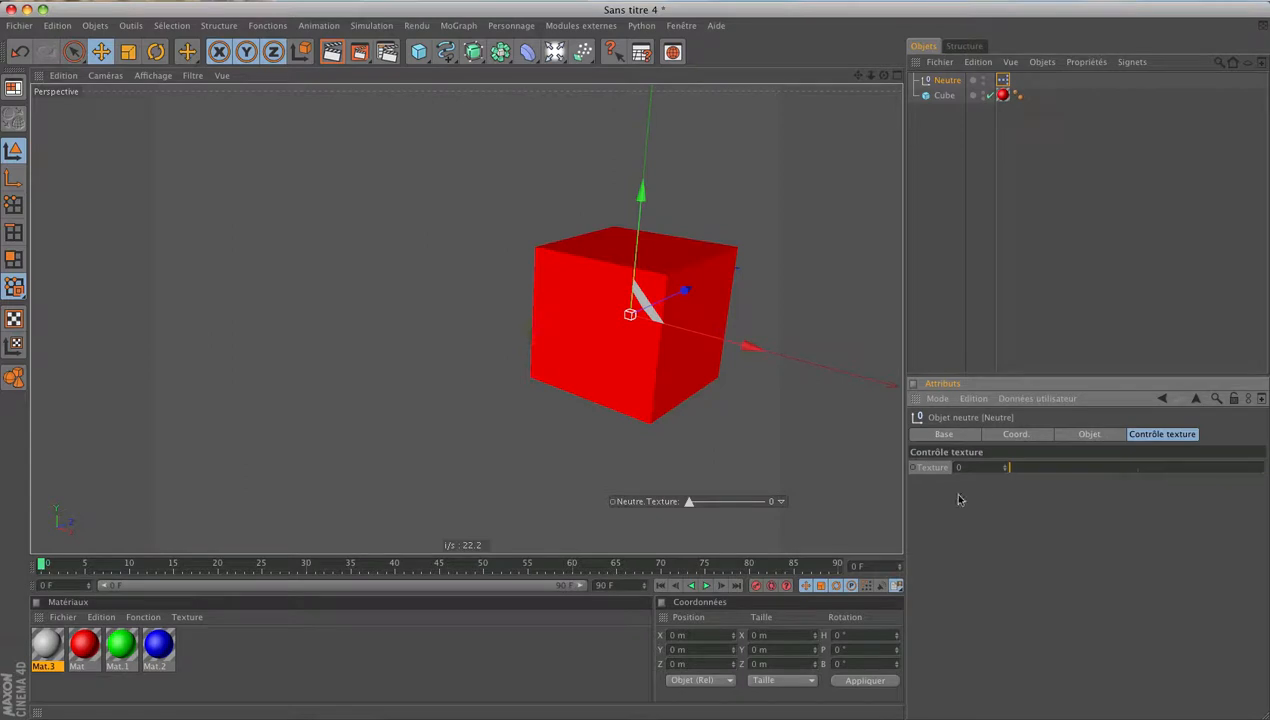
Step: Keyframe the Neutre object's Texture slider at 0 on frame 0 and at its maximum of 10 on frame 15
{"action": "left_click", "coordinate": [918, 468], "text": "ctrl"}
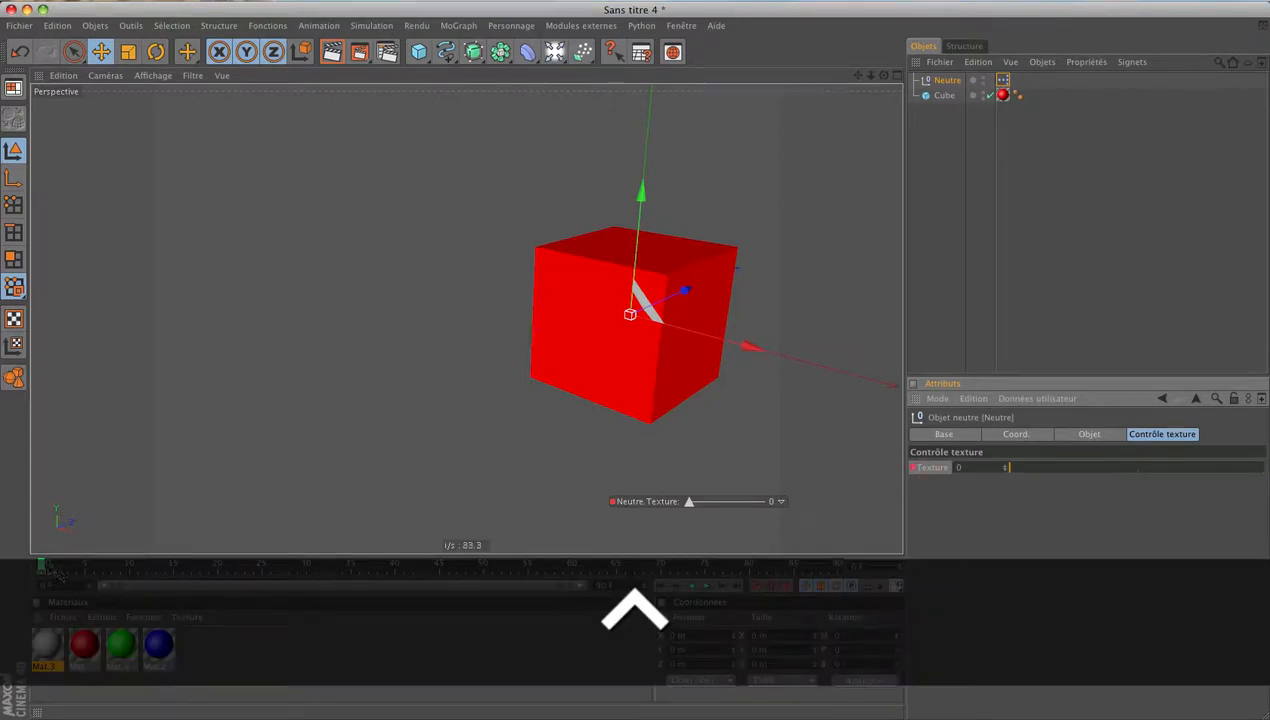
{"action": "left_click_drag", "start_coordinate": [191, 566], "coordinate": [176, 565]}
{"action": "left_click", "coordinate": [958, 467]}
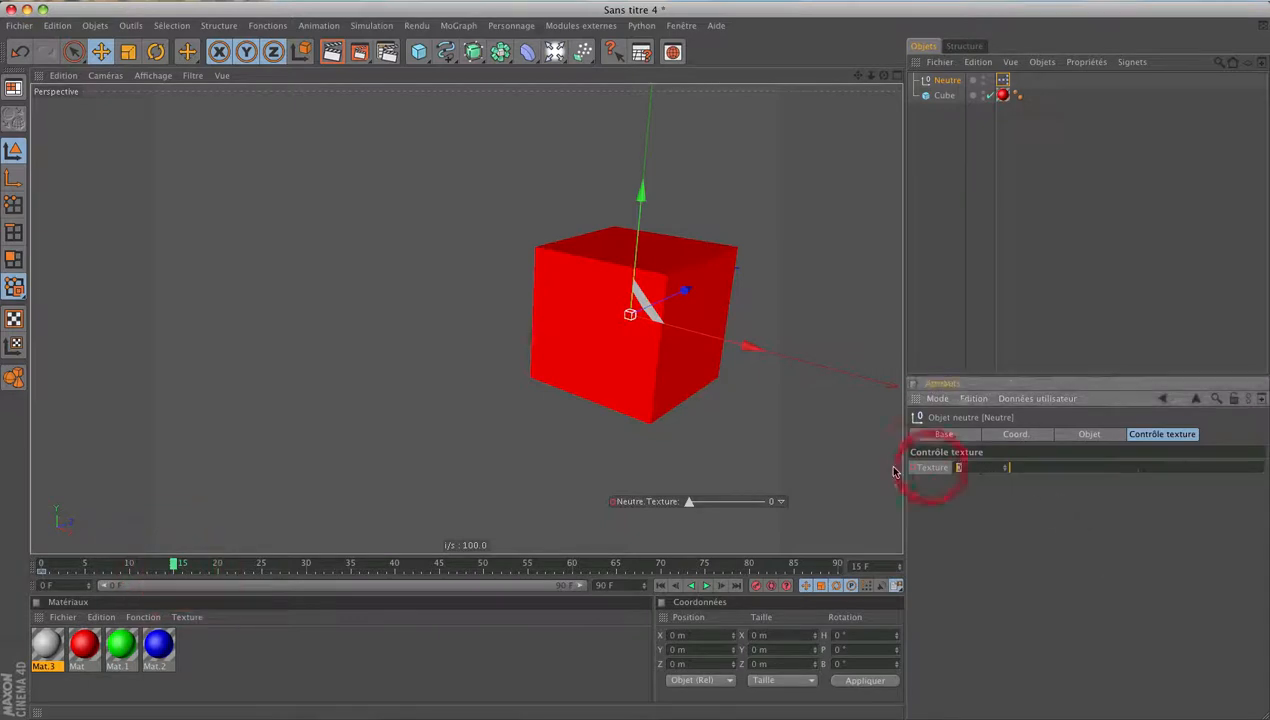
{"action": "type", "text": "15"}
{"action": "left_click", "coordinate": [969, 519]}
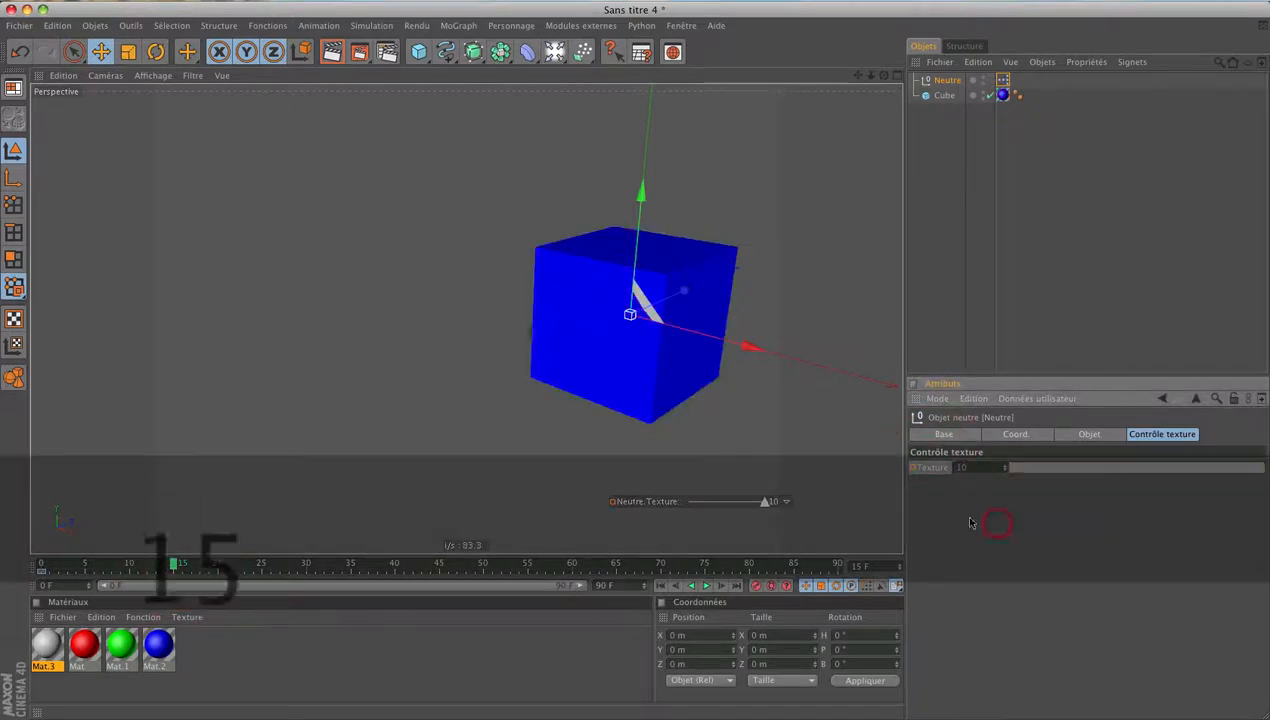
{"action": "left_click", "coordinate": [913, 467], "text": "ctrl"}
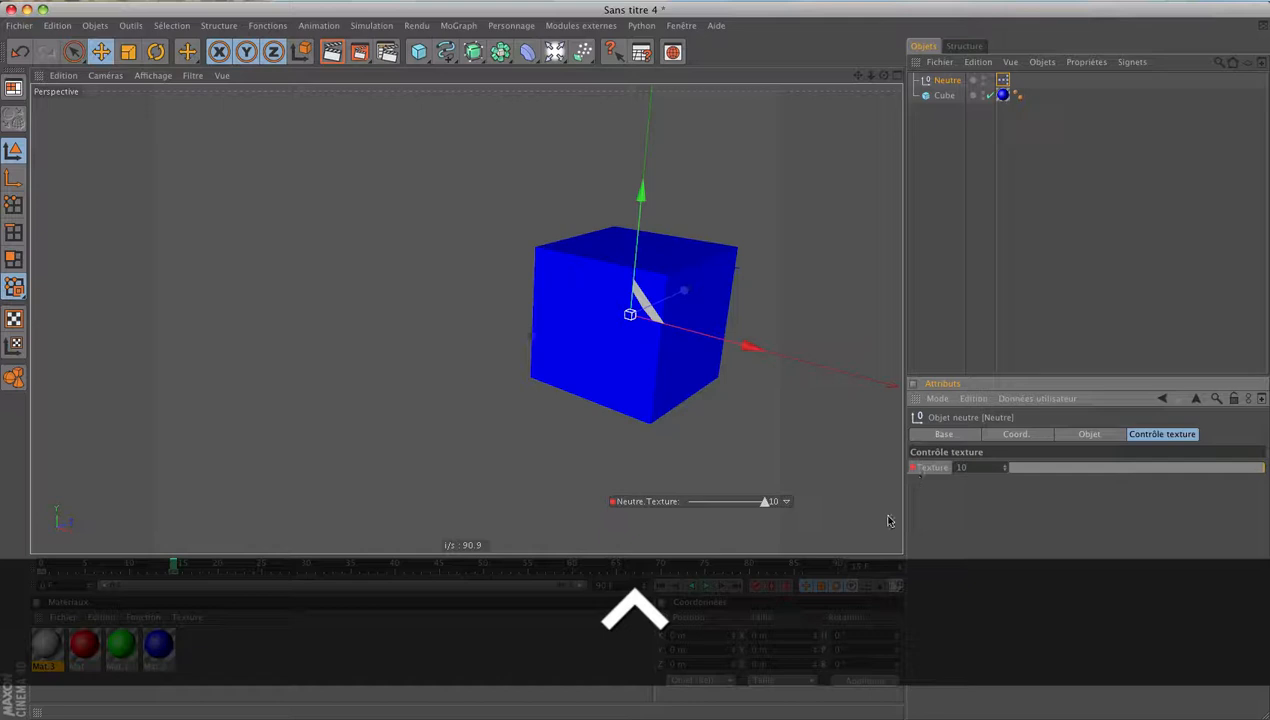
Step: Shorten the timeline's preview range so that it ends at frame 15
{"action": "left_click", "coordinate": [562, 587]}
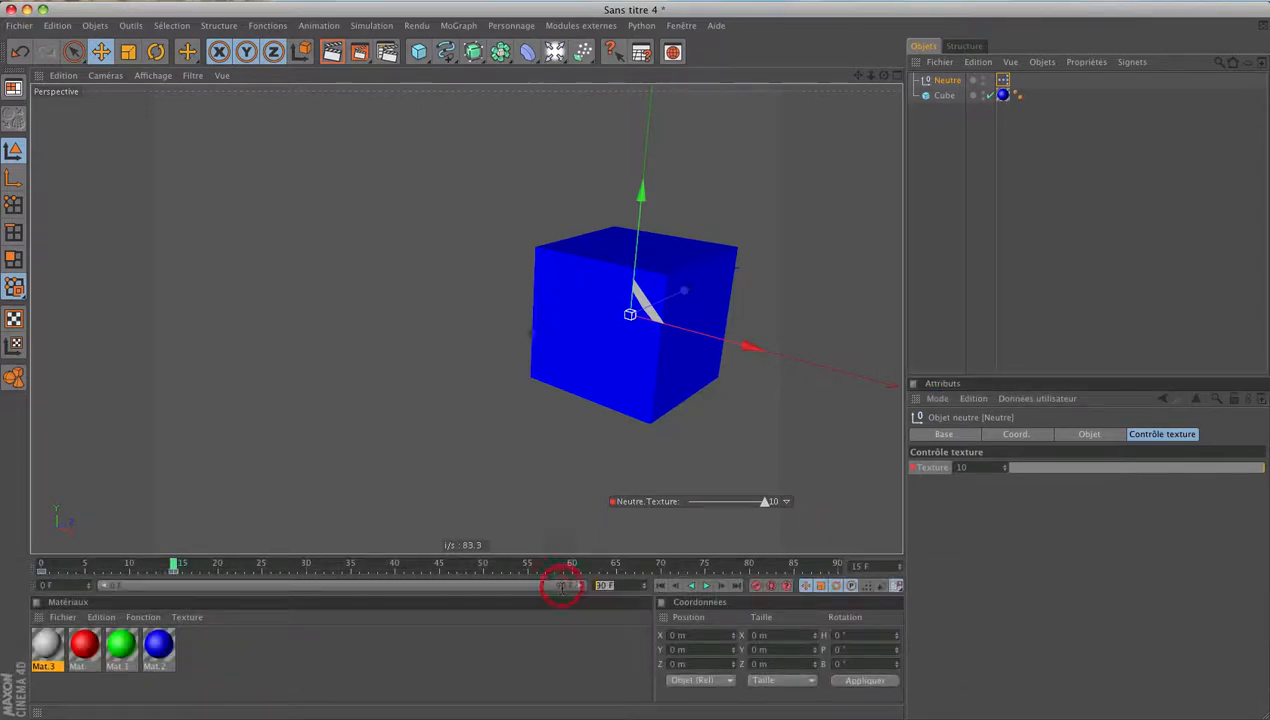
{"action": "type", "text": "15"}
{"action": "key", "text": "Return"}
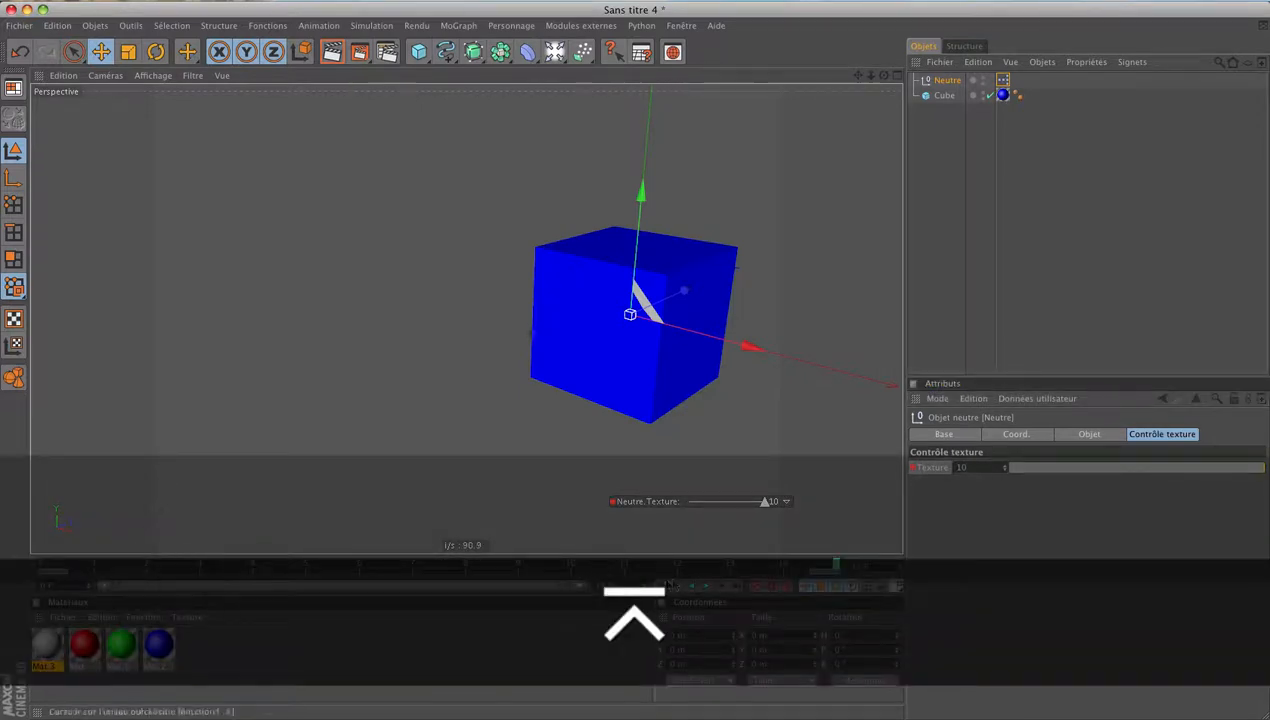
Step: Advance the animation frame by frame to frame 9 to examine how the cube's material switches
{"action": "left_click", "coordinate": [722, 587]}
{"action": "left_click", "coordinate": [722, 587]}
{"action": "left_click", "coordinate": [722, 587]}
{"action": "left_click", "coordinate": [722, 587]}
{"action": "left_click", "coordinate": [722, 587]}
{"action": "left_click", "coordinate": [722, 587]}
{"action": "left_click", "coordinate": [722, 587]}
{"action": "left_click", "coordinate": [722, 587]}
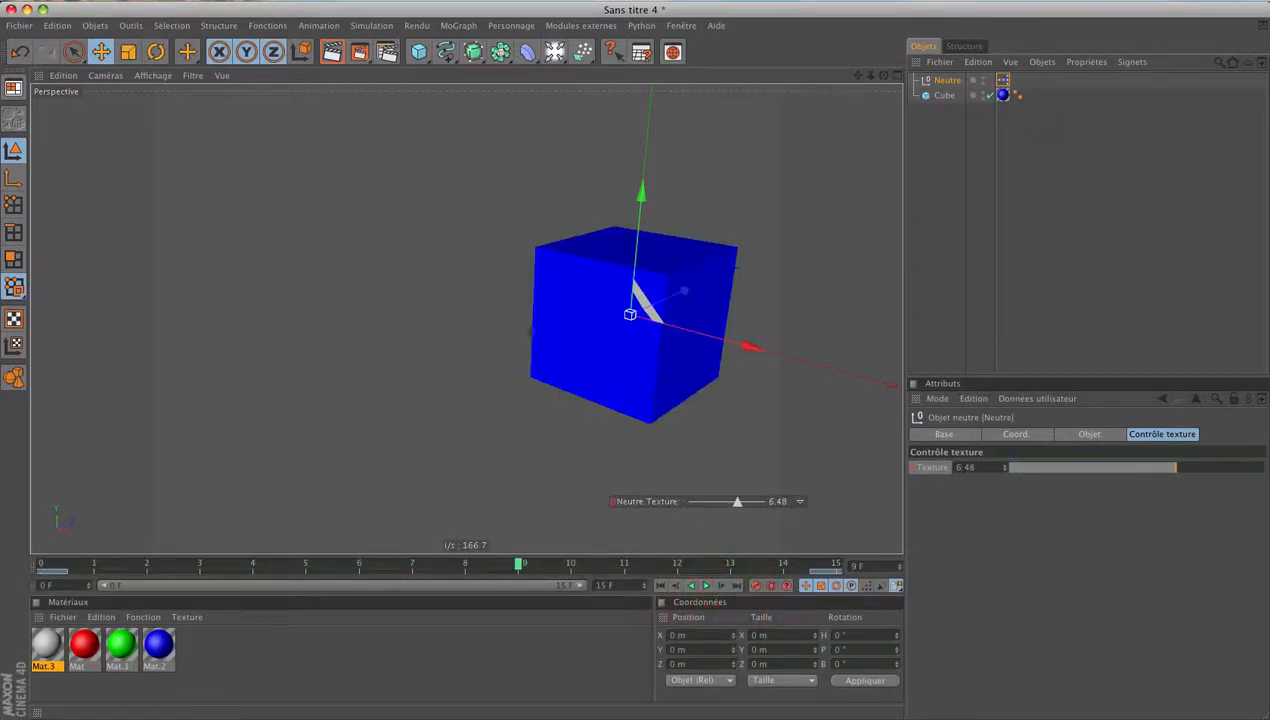
Step: Play the texture-switching animation, stop it and return to frame 0
{"action": "left_click", "coordinate": [705, 587]}
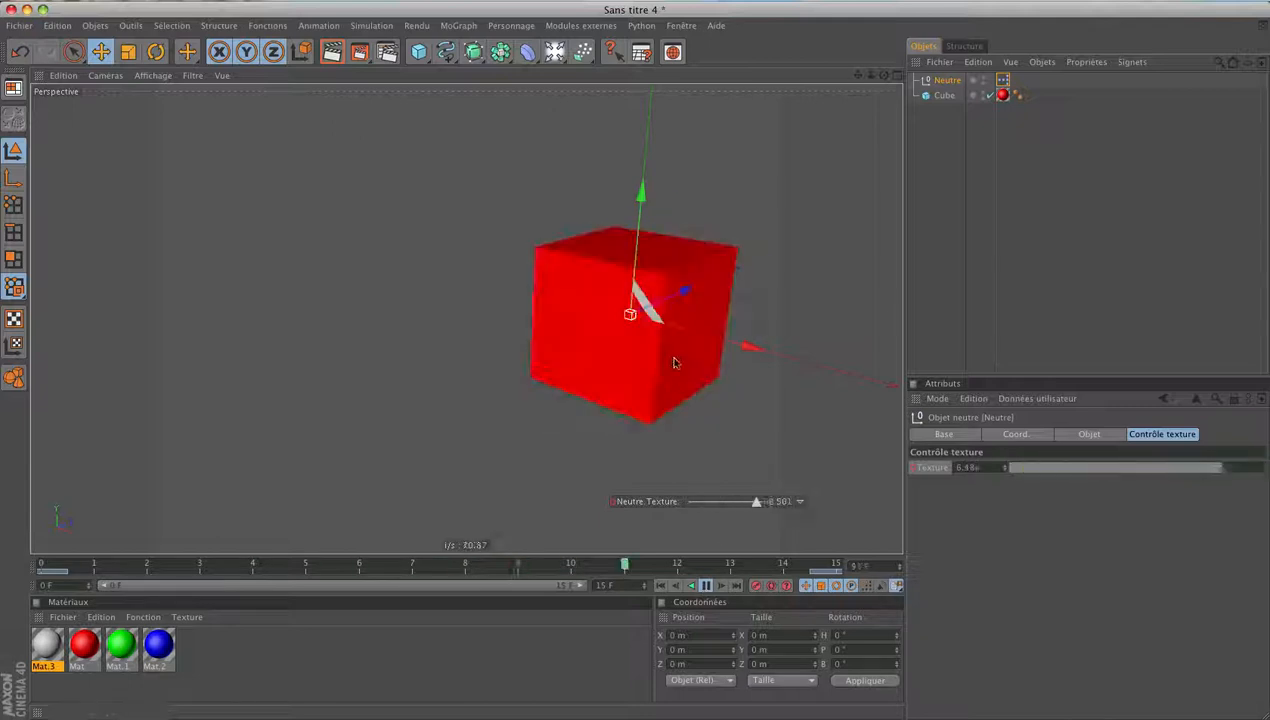
{"action": "left_click", "coordinate": [707, 586]}
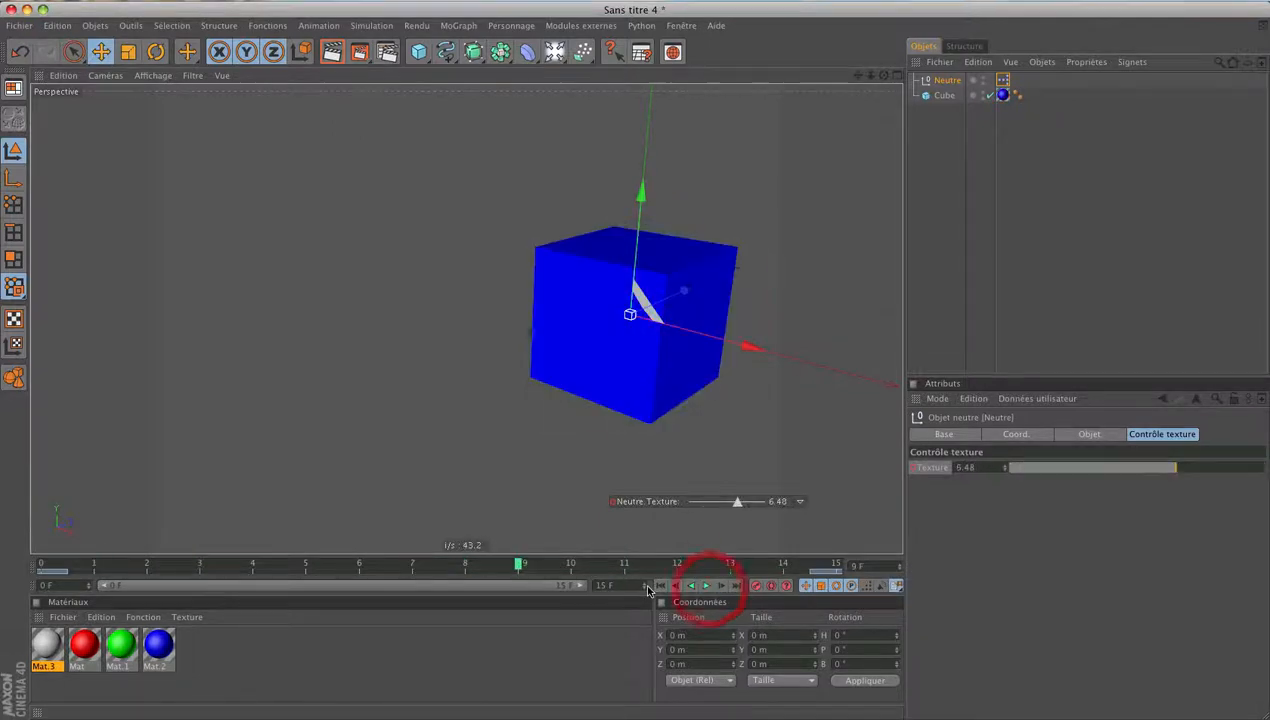
{"action": "left_click", "coordinate": [660, 585]}
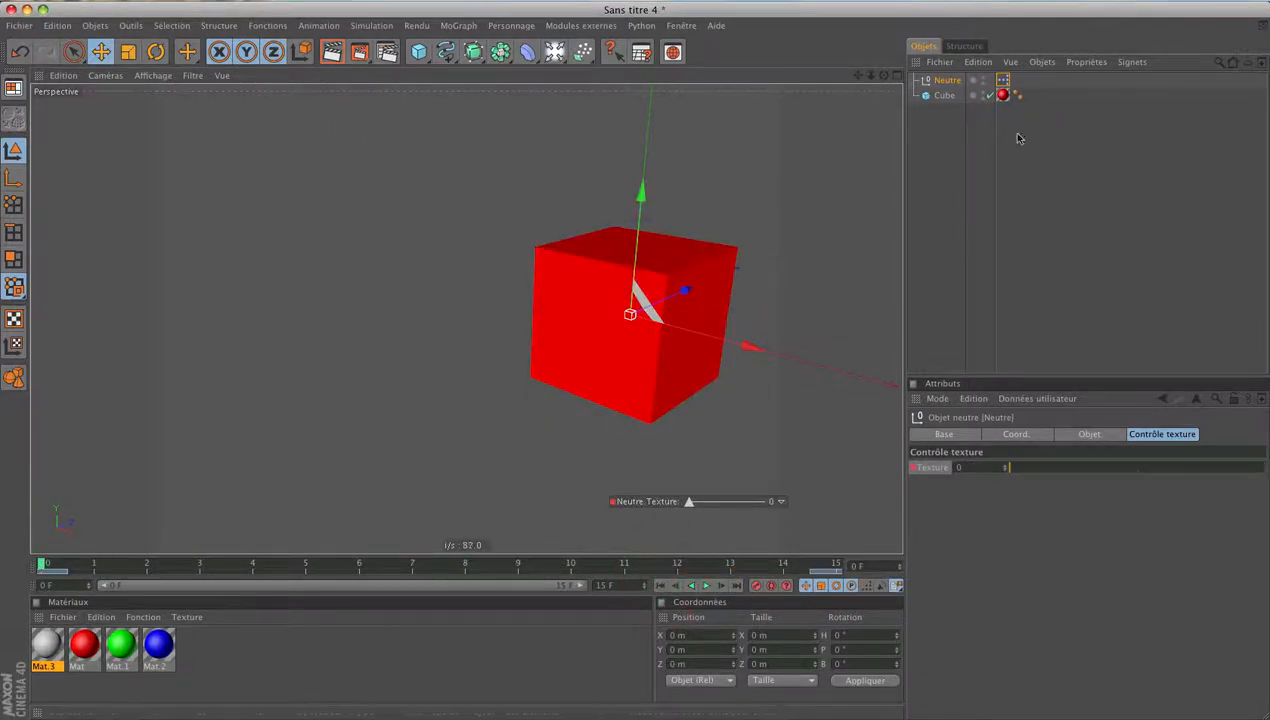
Step: Reopen the Neutre object's XPresso graph and shift its window slightly toward the cube
{"action": "double_click", "coordinate": [1003, 80]}
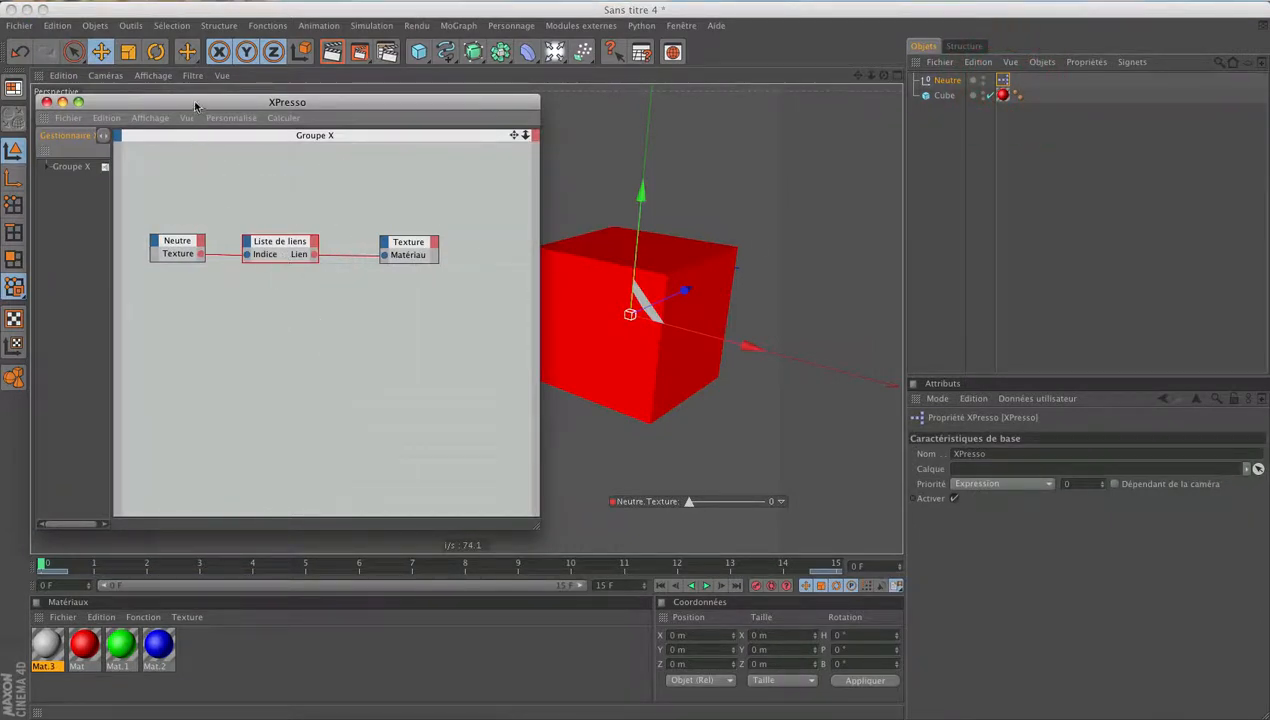
{"action": "left_click_drag", "start_coordinate": [196, 105], "coordinate": [259, 129]}
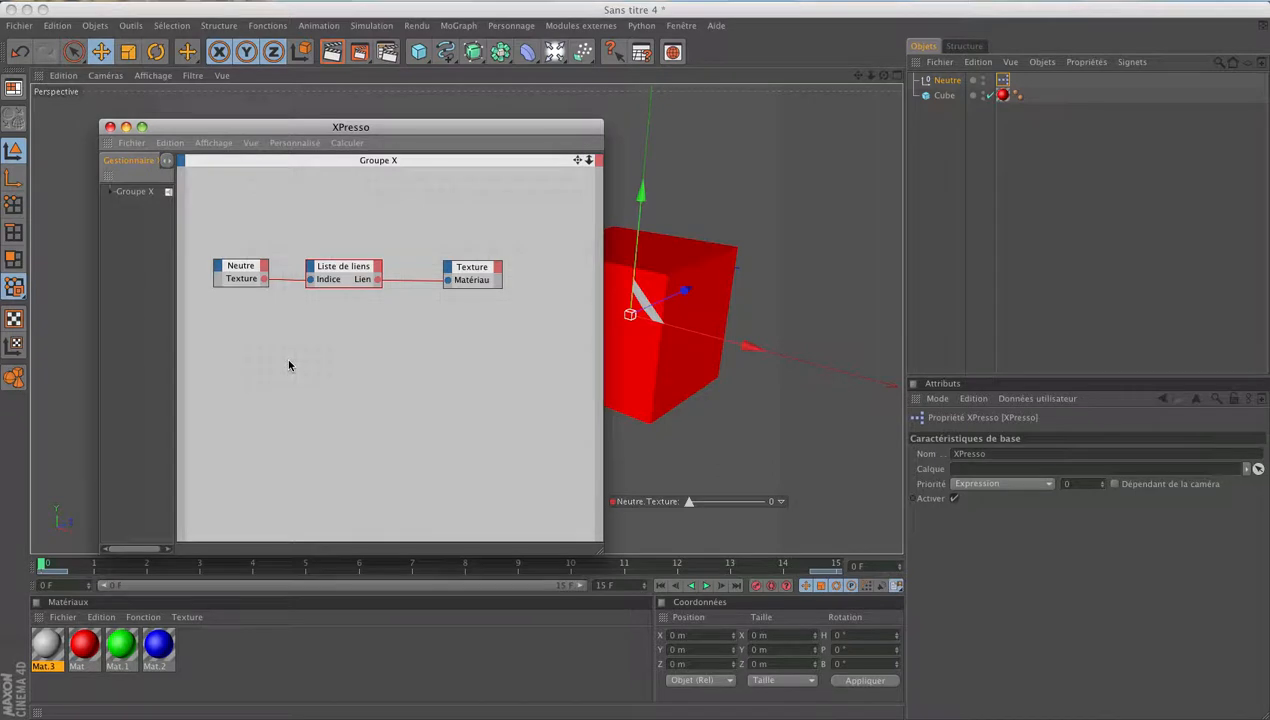